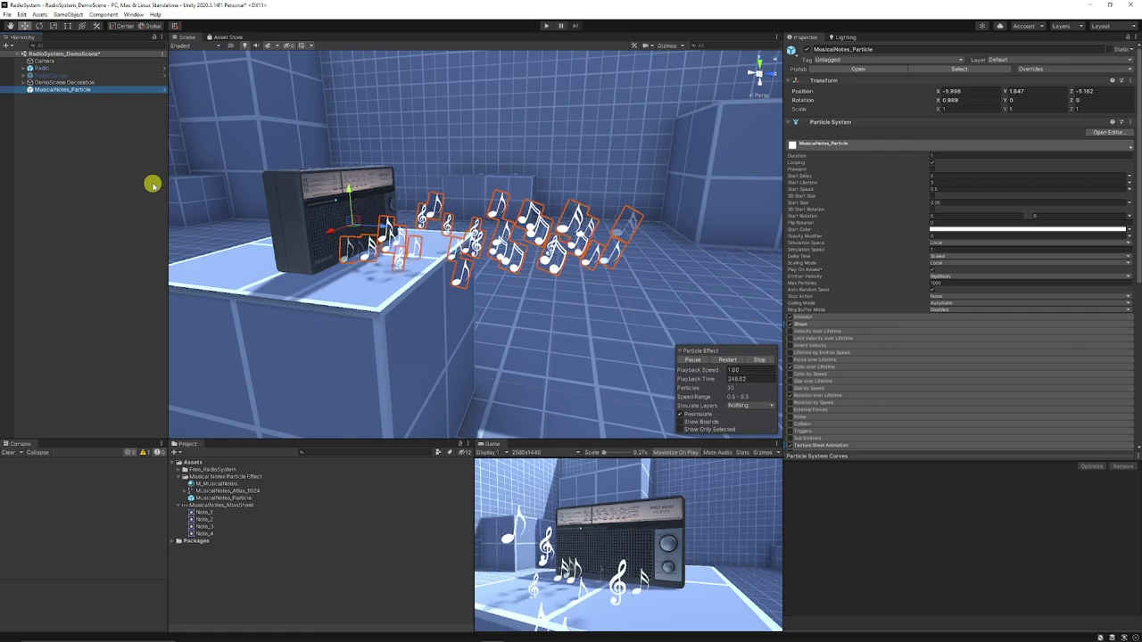
Deactivate the existing MusicalNotes_Particle object and add a new particle system to the scene.
{"action": "left_click", "coordinate": [97, 125]}
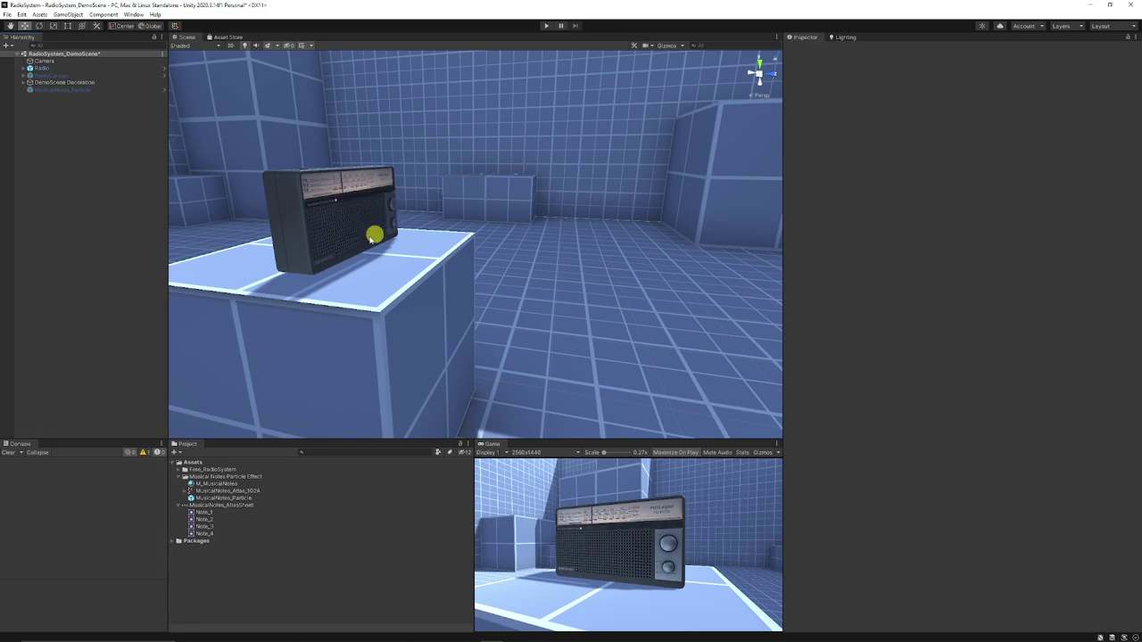
{"action": "right_click", "coordinate": [51, 135]}
{"action": "mouse_move", "coordinate": [80, 269]}
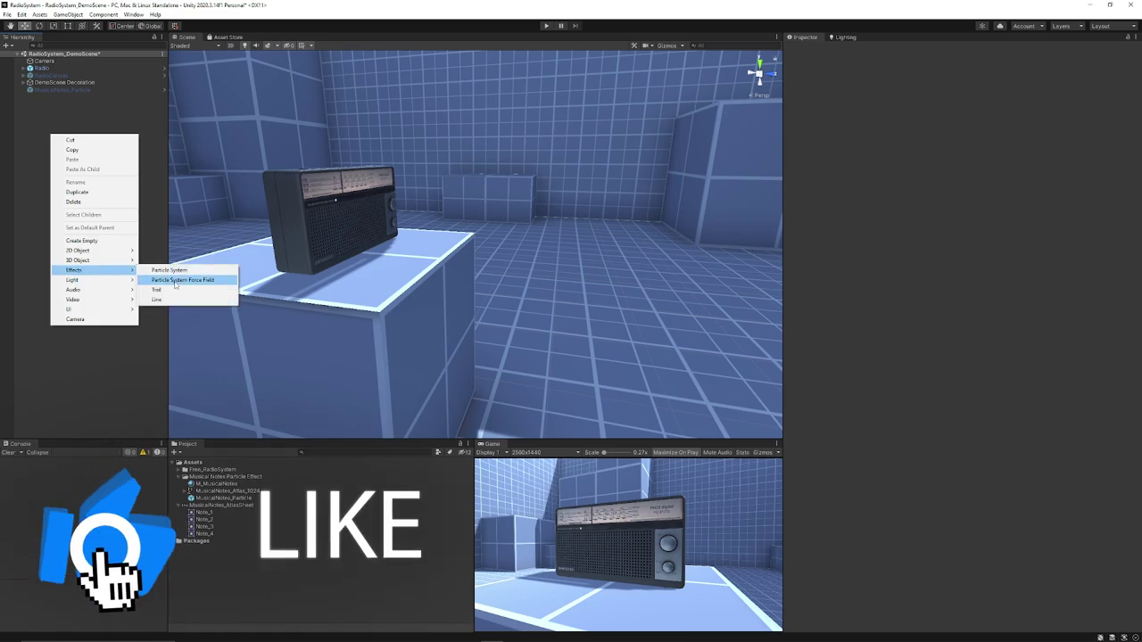
{"action": "left_click", "coordinate": [169, 270]}
{"action": "scroll", "coordinate": [507, 236], "scroll_direction": "down", "scroll_amount": 5}
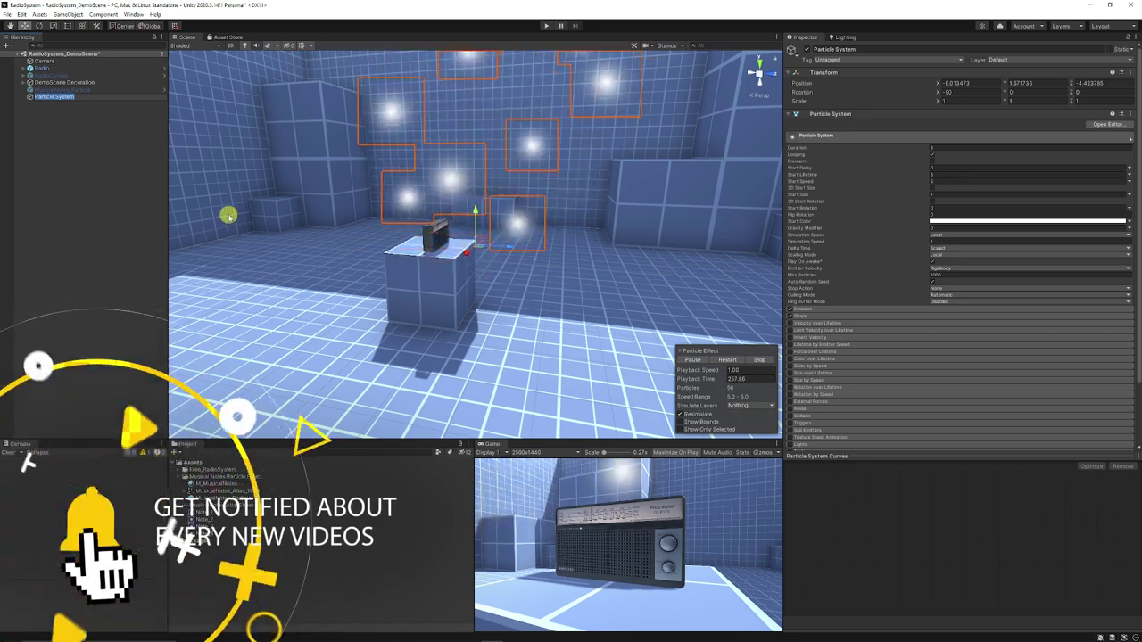
Rename the new particle system MusicalNotes.
{"action": "key", "text": "F2"}
{"action": "type", "text": "MusicalN"}
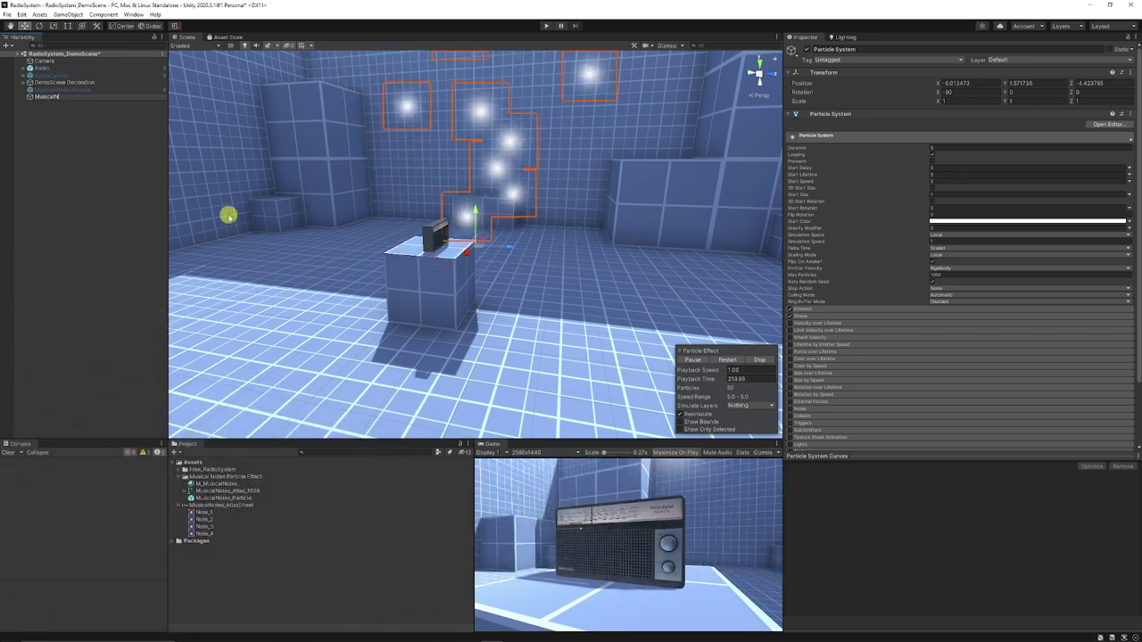
{"action": "type", "text": "otes"}
{"action": "key", "text": "Return"}
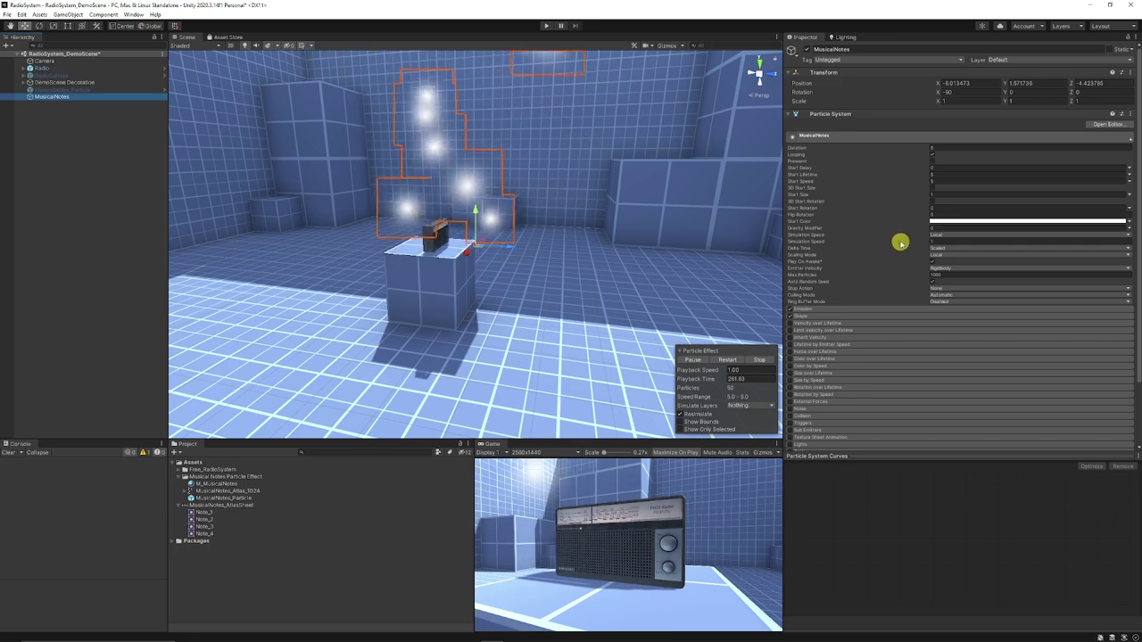
Examine the M_MusicalNotes material's settings, the options for creating such an asset, and the available shaders.
{"action": "scroll", "coordinate": [821, 390], "scroll_direction": "down", "scroll_amount": 10}
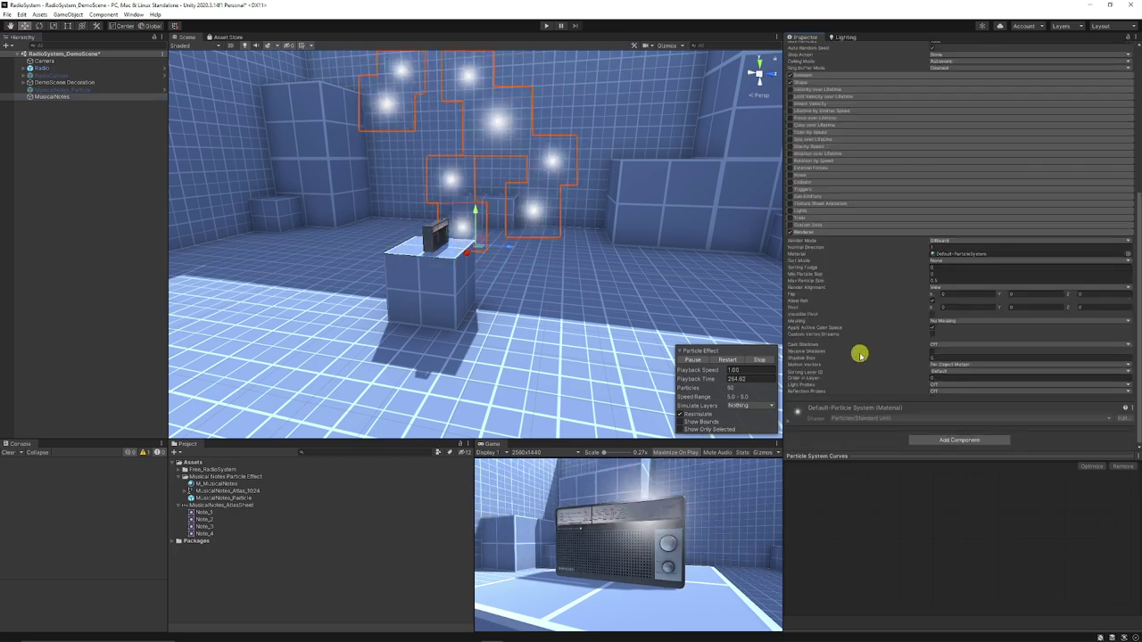
{"action": "left_click", "coordinate": [228, 483]}
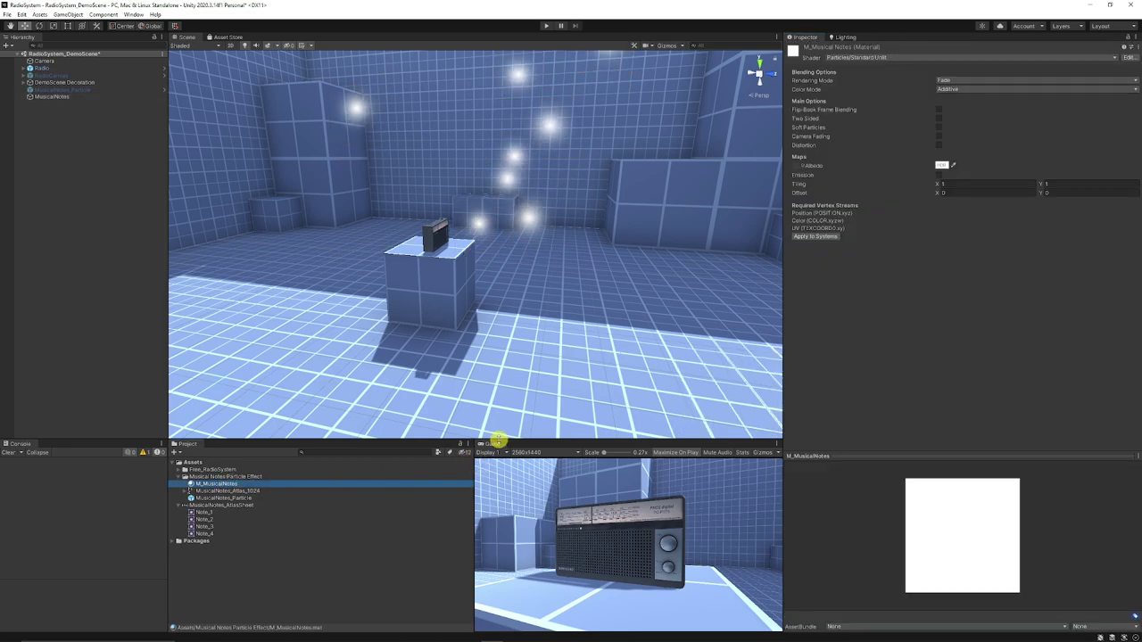
{"action": "right_click", "coordinate": [238, 566]}
{"action": "mouse_move", "coordinate": [294, 334]}
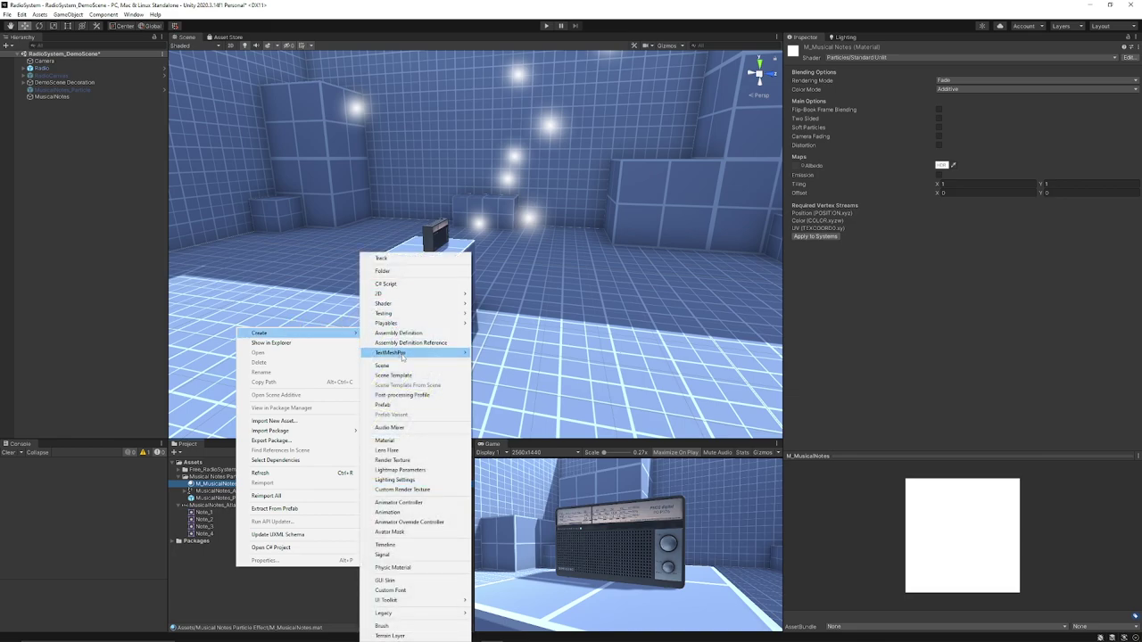
{"action": "left_click", "coordinate": [218, 483]}
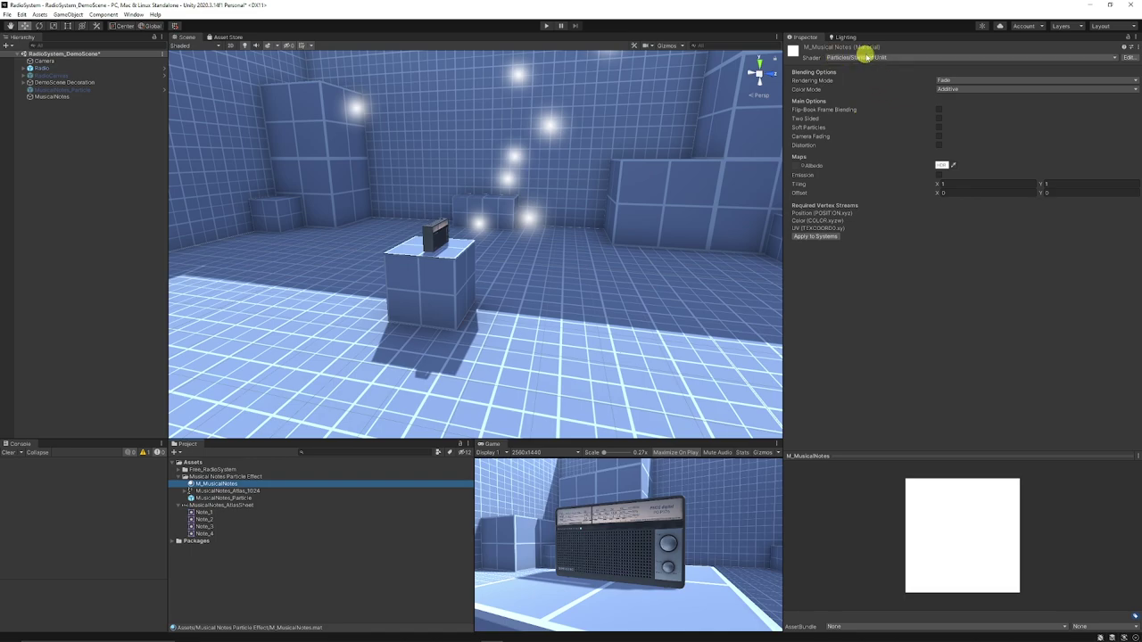
{"action": "left_click", "coordinate": [894, 59]}
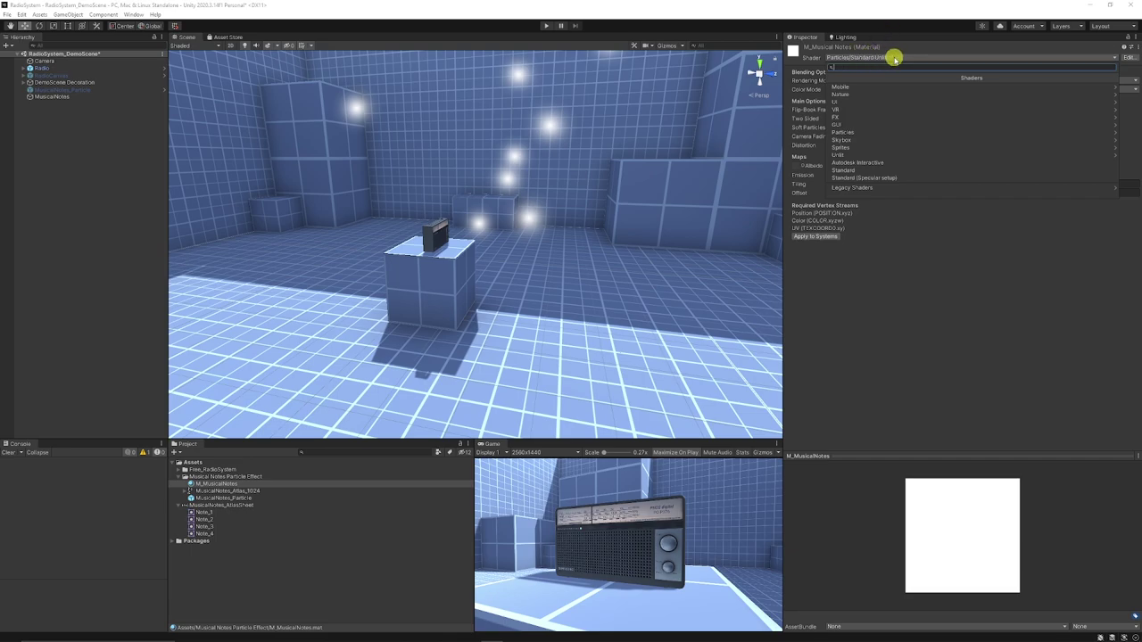
{"action": "left_click", "coordinate": [879, 16]}
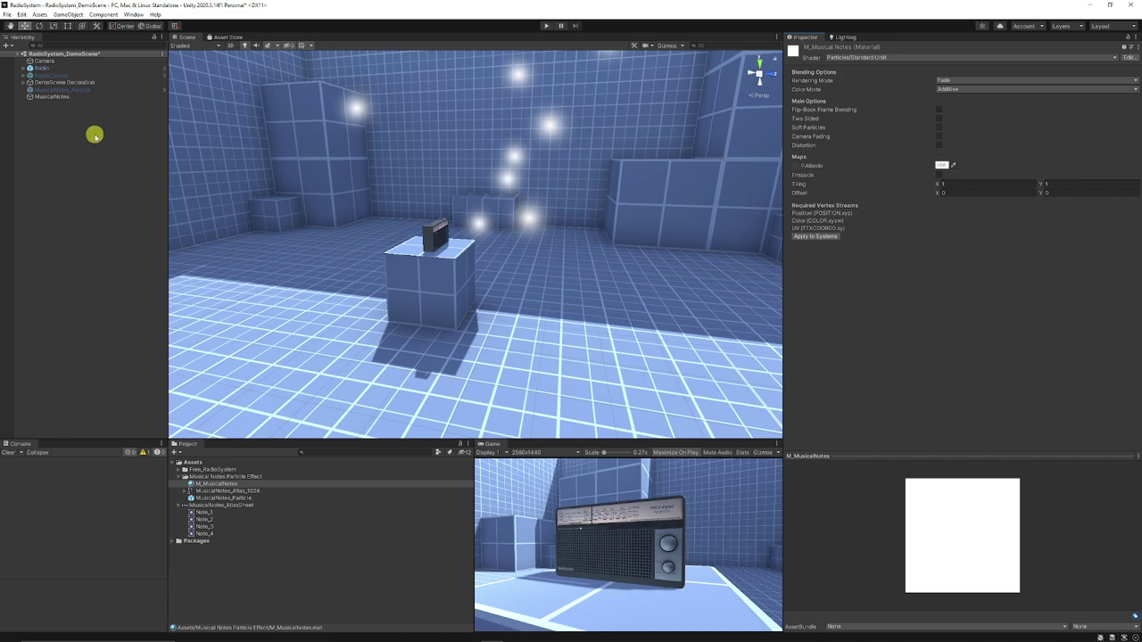
Assign the M_MusicalNotes material to the Renderer of the MusicalNotes particle system.
{"action": "left_click", "coordinate": [62, 96]}
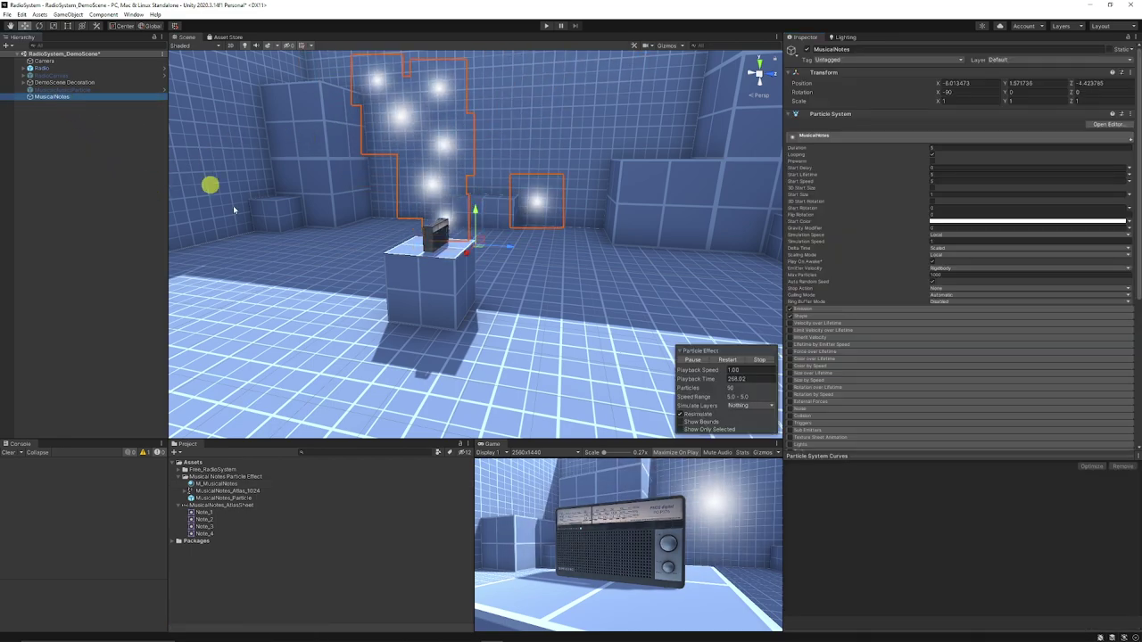
{"action": "scroll", "coordinate": [910, 278], "scroll_direction": "down", "scroll_amount": 6}
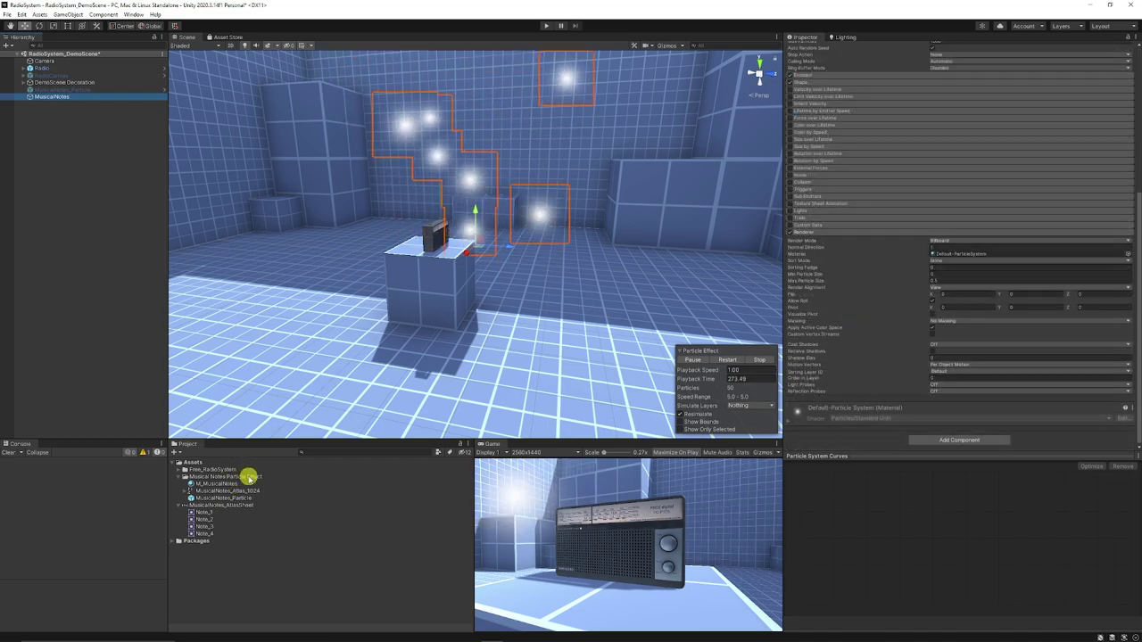
{"action": "left_click_drag", "start_coordinate": [227, 483], "coordinate": [968, 255]}
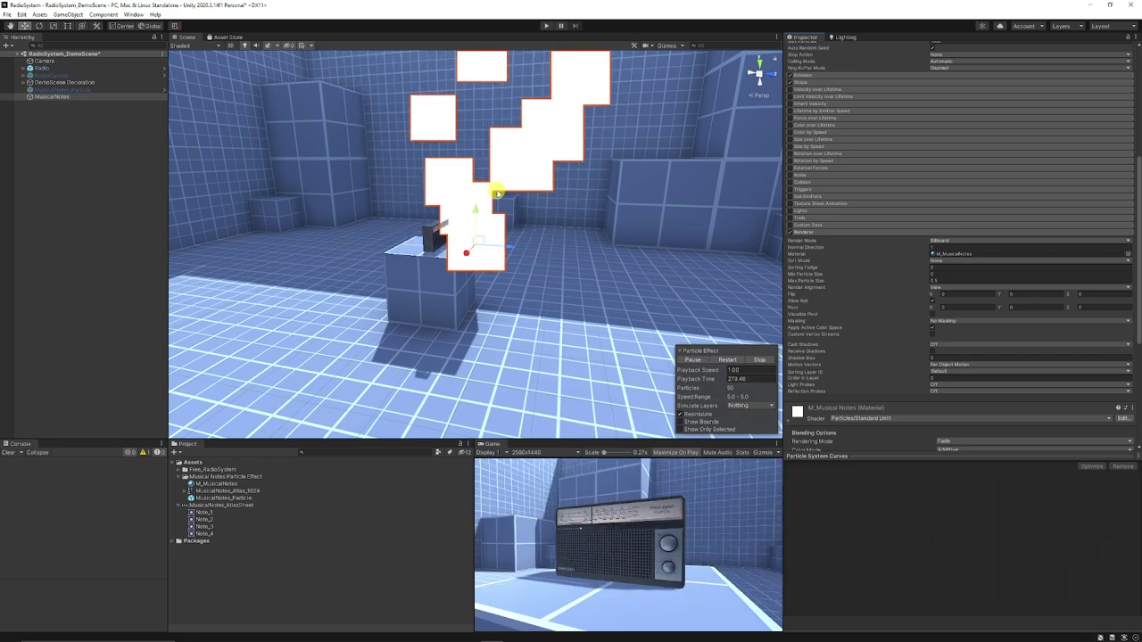
Enable Texture Sheet Animation on the MusicalNotes particle system and set its mode to Sprites.
{"action": "left_click", "coordinate": [803, 232]}
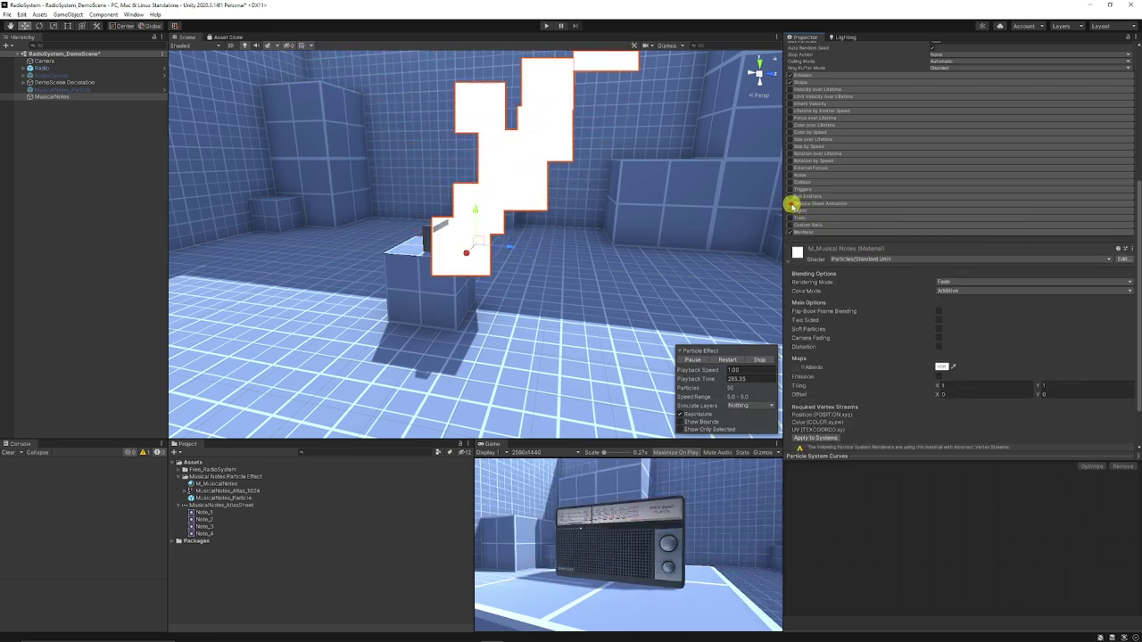
{"action": "left_click", "coordinate": [819, 204]}
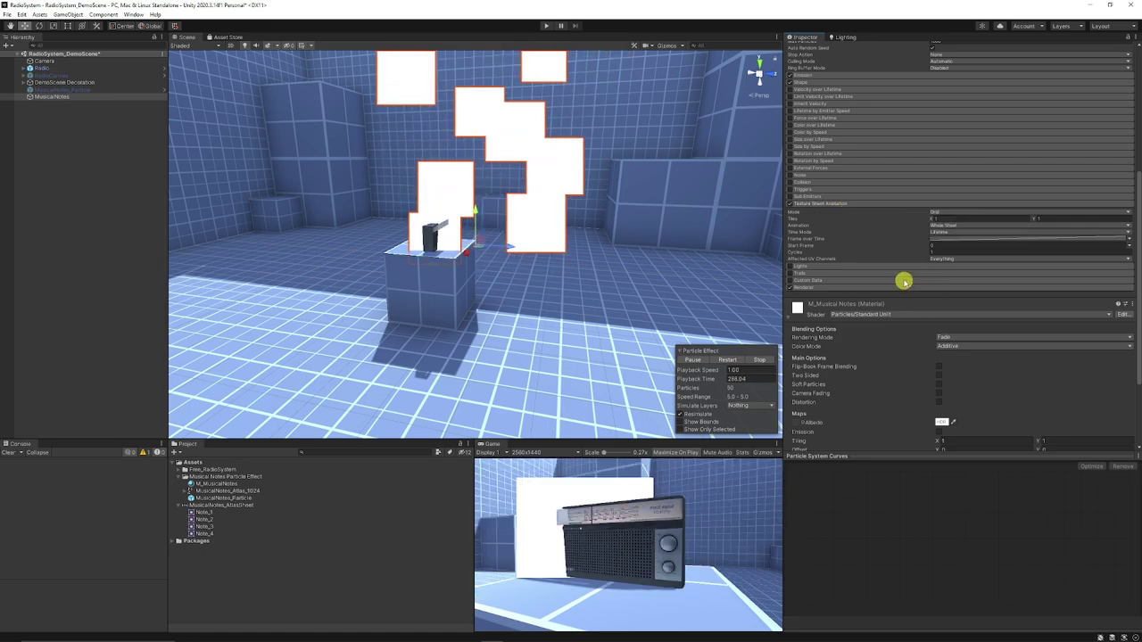
{"action": "left_click", "coordinate": [942, 214]}
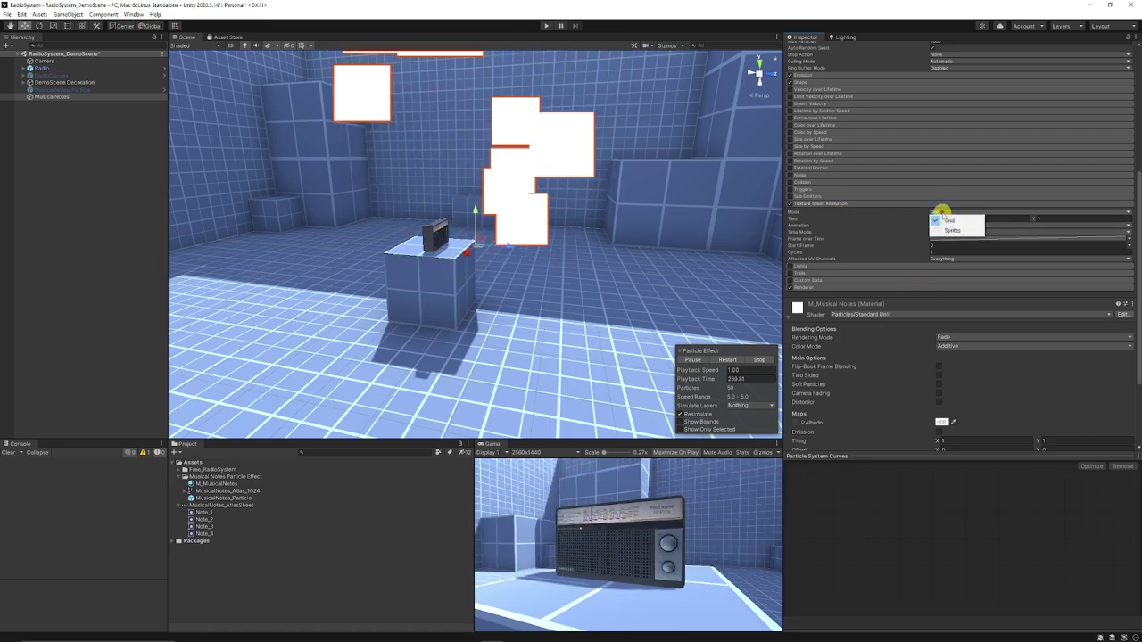
{"action": "left_click", "coordinate": [952, 231]}
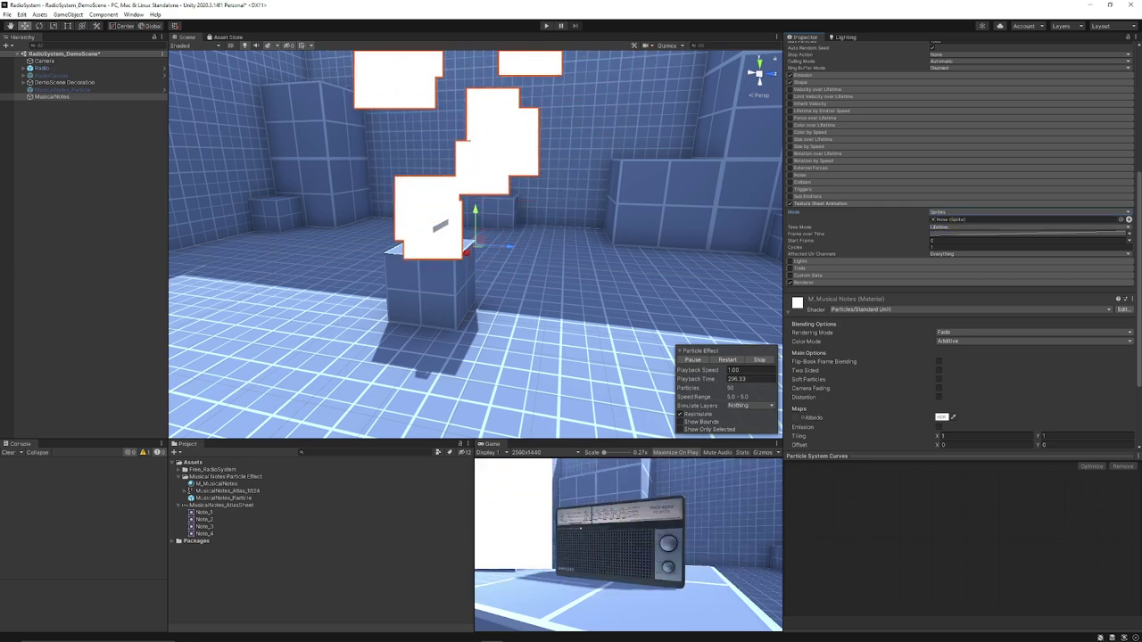
Review the import settings of MusicalNotes_AtlasSheet and check the 2D Sprite package in the Package Manager.
{"action": "left_click", "coordinate": [219, 505]}
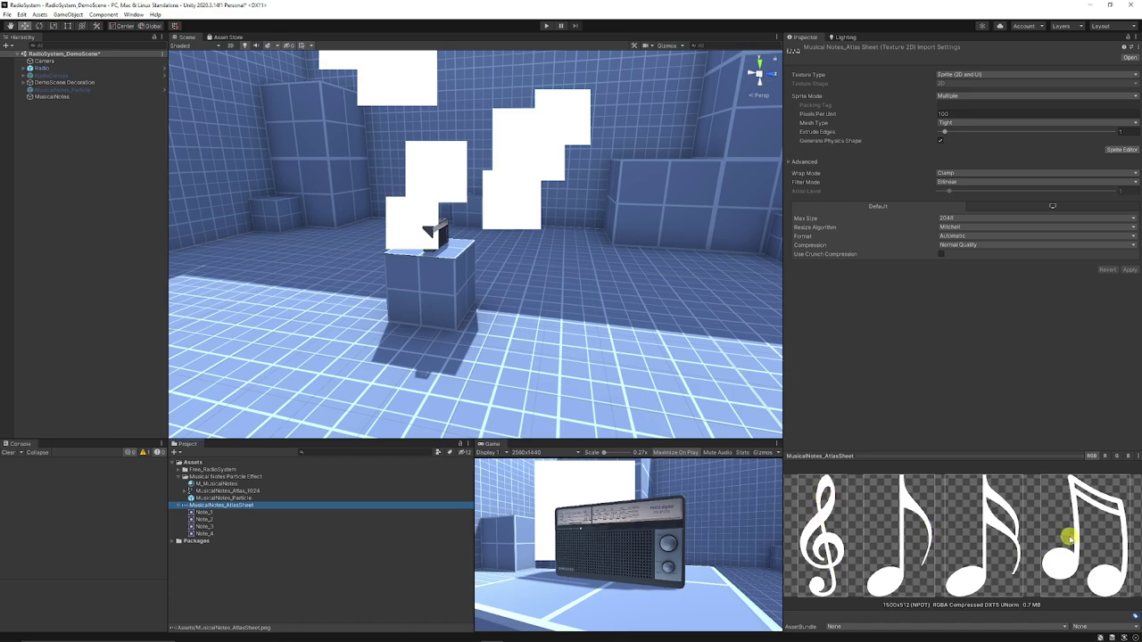
{"action": "left_click", "coordinate": [968, 97]}
{"action": "left_click", "coordinate": [975, 335]}
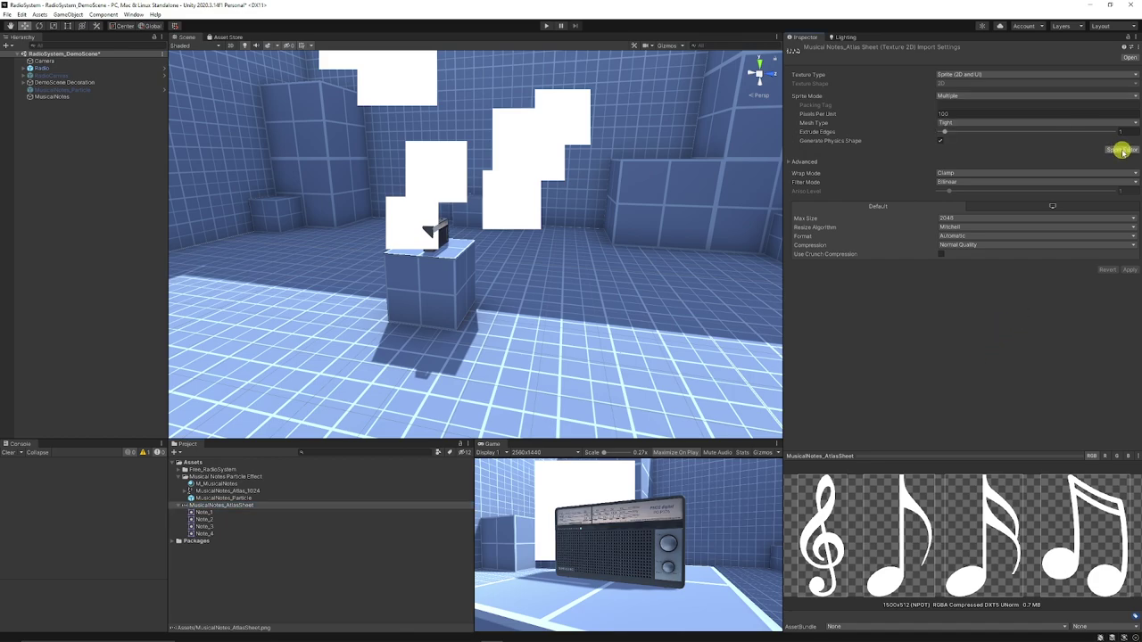
{"action": "left_click", "coordinate": [132, 16]}
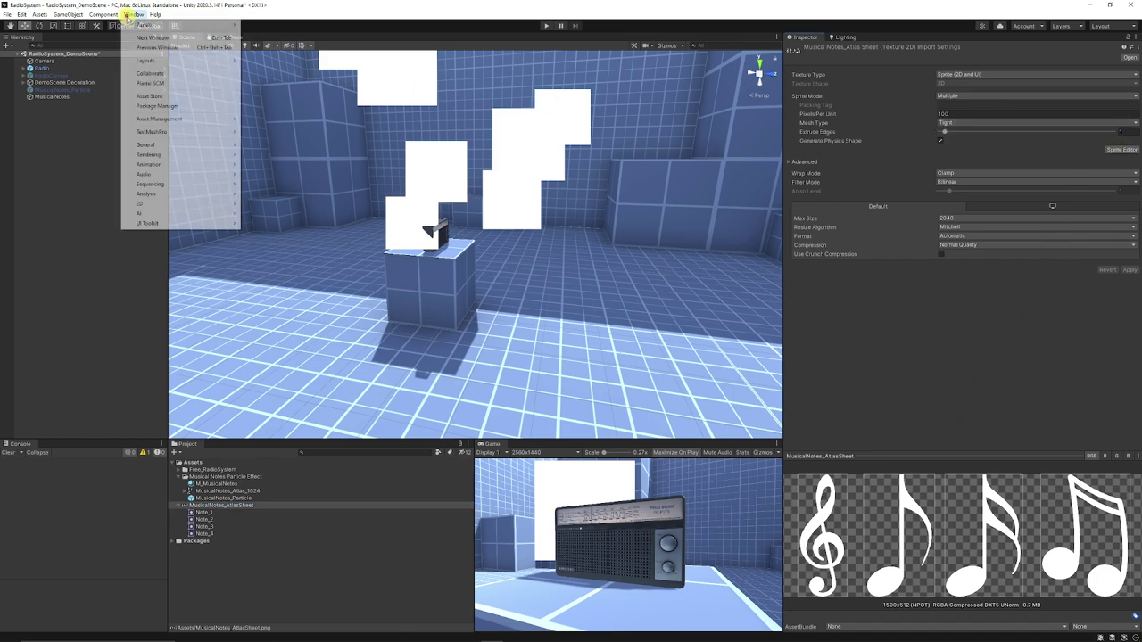
{"action": "left_click", "coordinate": [178, 109]}
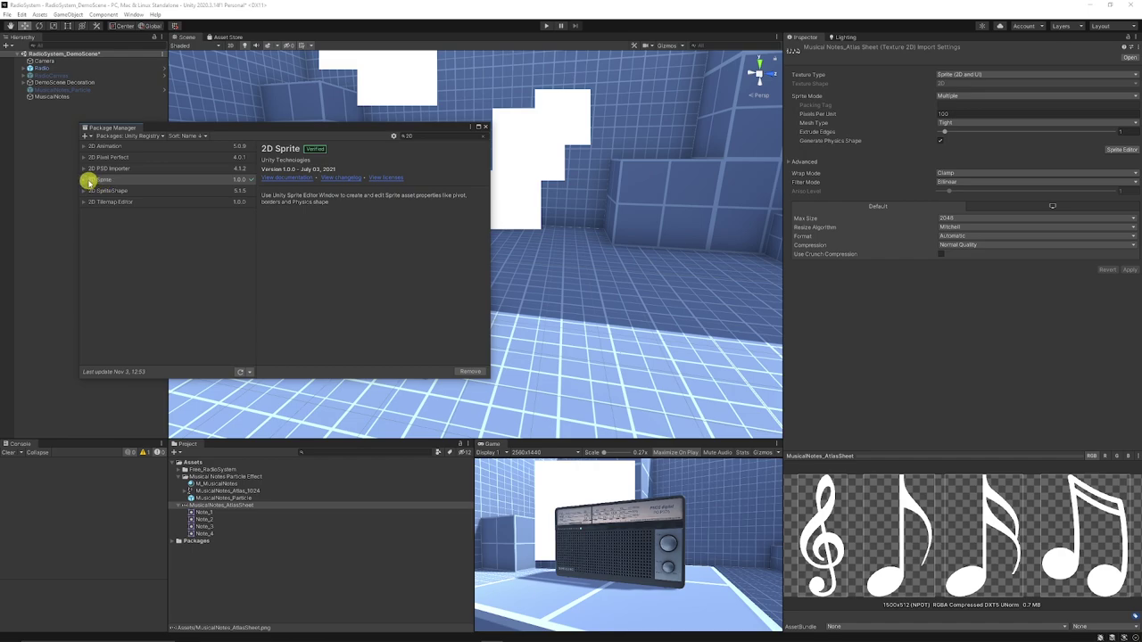
{"action": "left_click", "coordinate": [485, 128]}
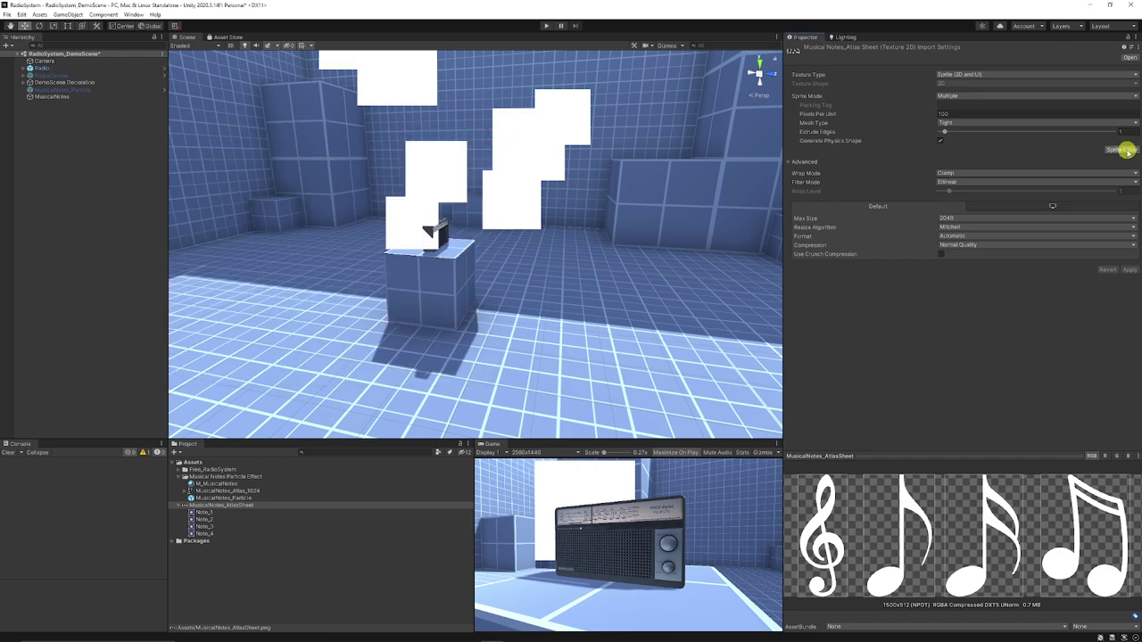
Examine how the atlas sheet is sliced into four note sprites in the Sprite Editor, then close it.
{"action": "left_click", "coordinate": [1121, 149]}
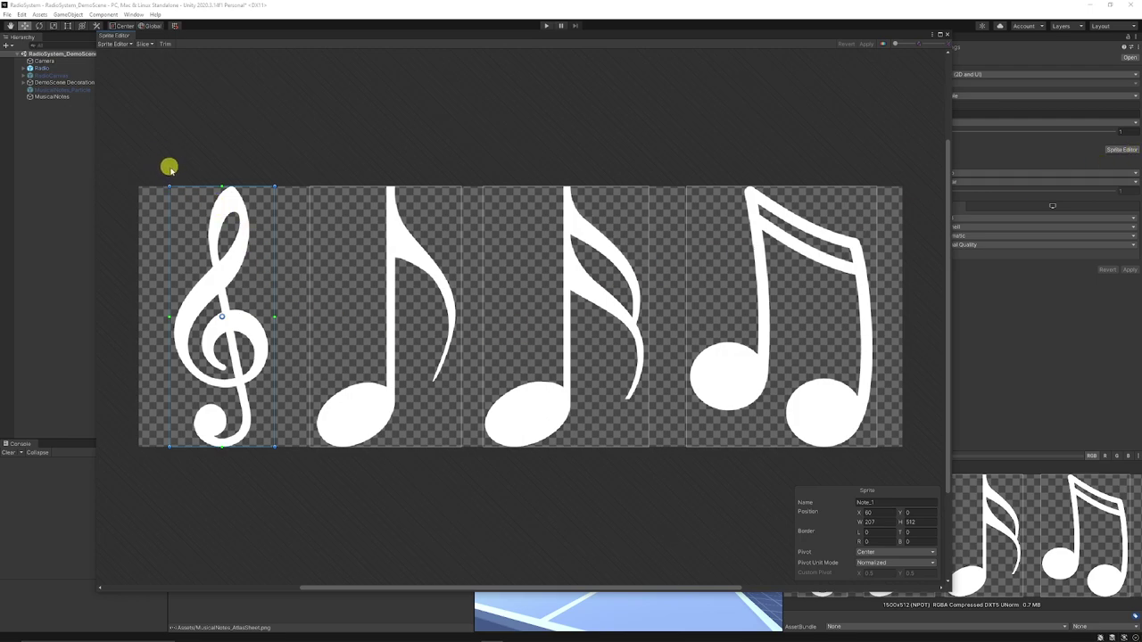
{"action": "left_click", "coordinate": [389, 281]}
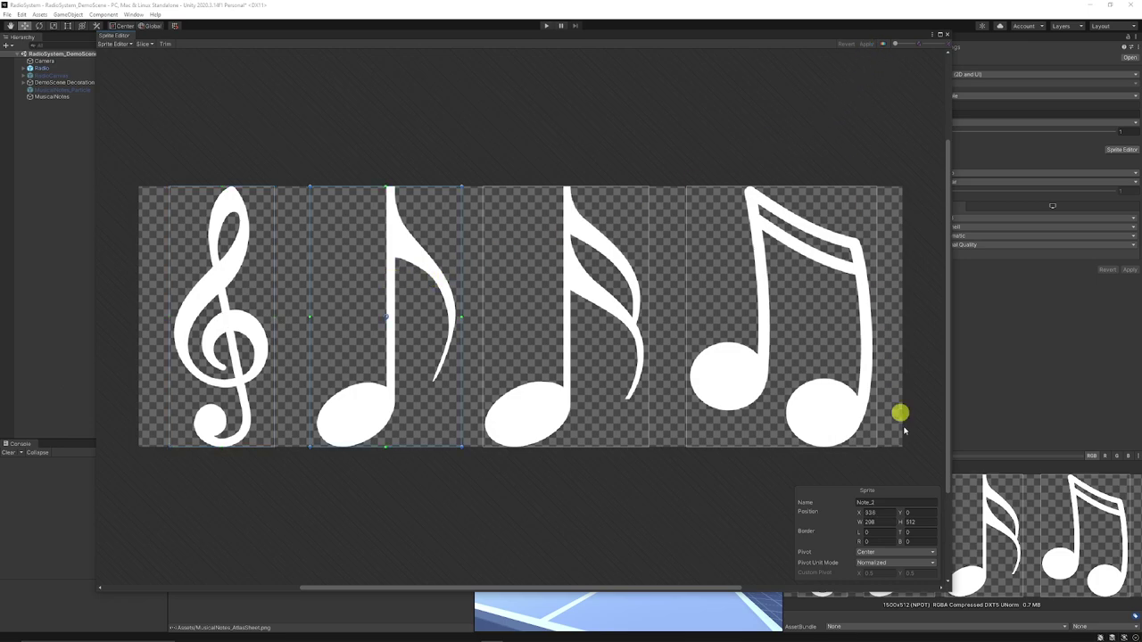
{"action": "left_click", "coordinate": [558, 355]}
{"action": "left_click", "coordinate": [759, 311]}
{"action": "left_click", "coordinate": [595, 314]}
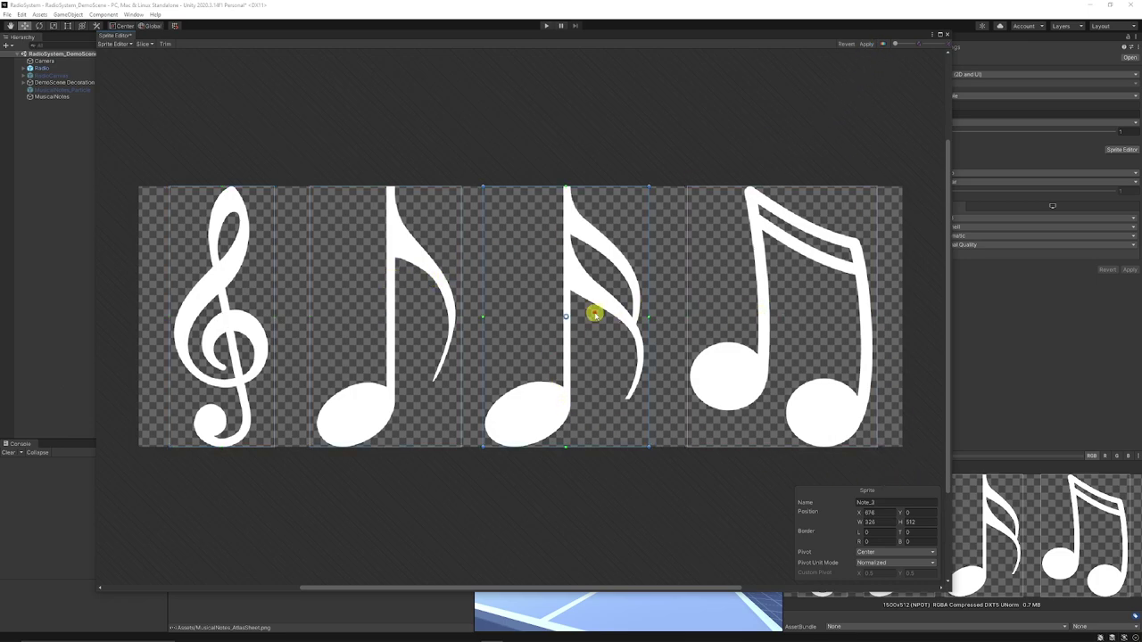
{"action": "left_click", "coordinate": [793, 377]}
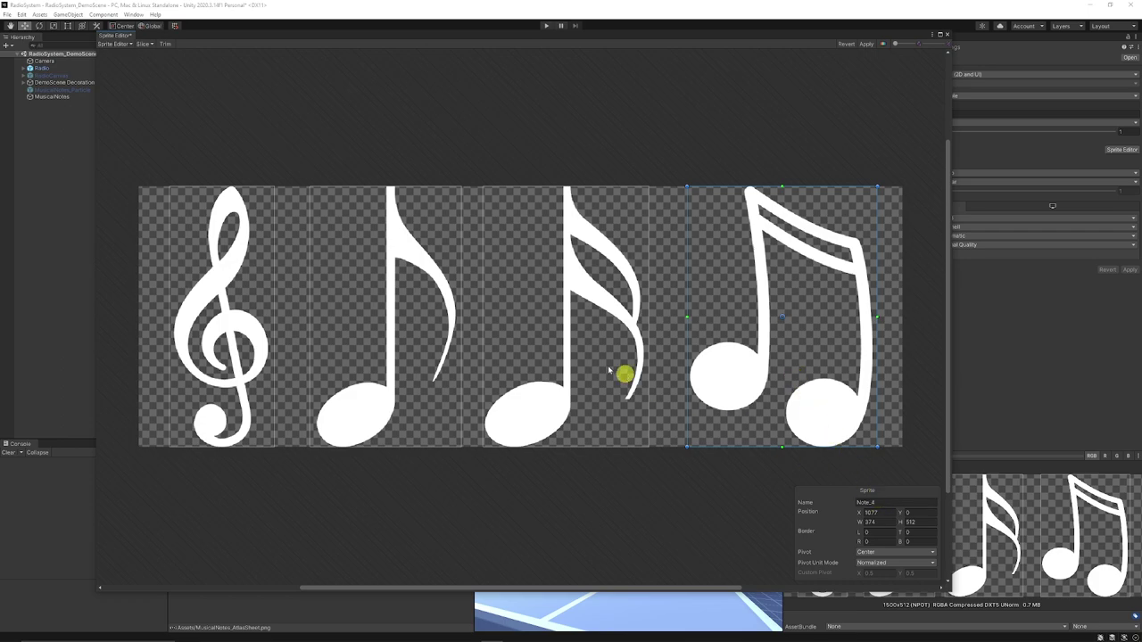
{"action": "left_click", "coordinate": [486, 285]}
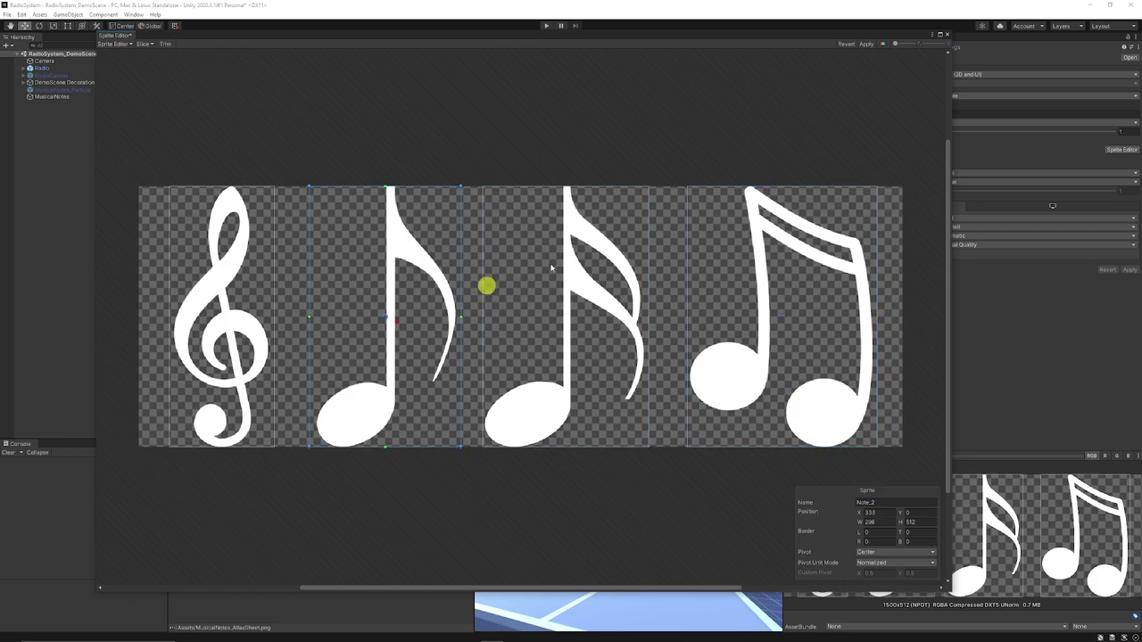
{"action": "left_click", "coordinate": [945, 38]}
{"action": "key", "text": "Return"}
Inspect the individual sprites Note_1 to Note_4 contained in MusicalNotes_AtlasSheet.
{"action": "left_click", "coordinate": [208, 514]}
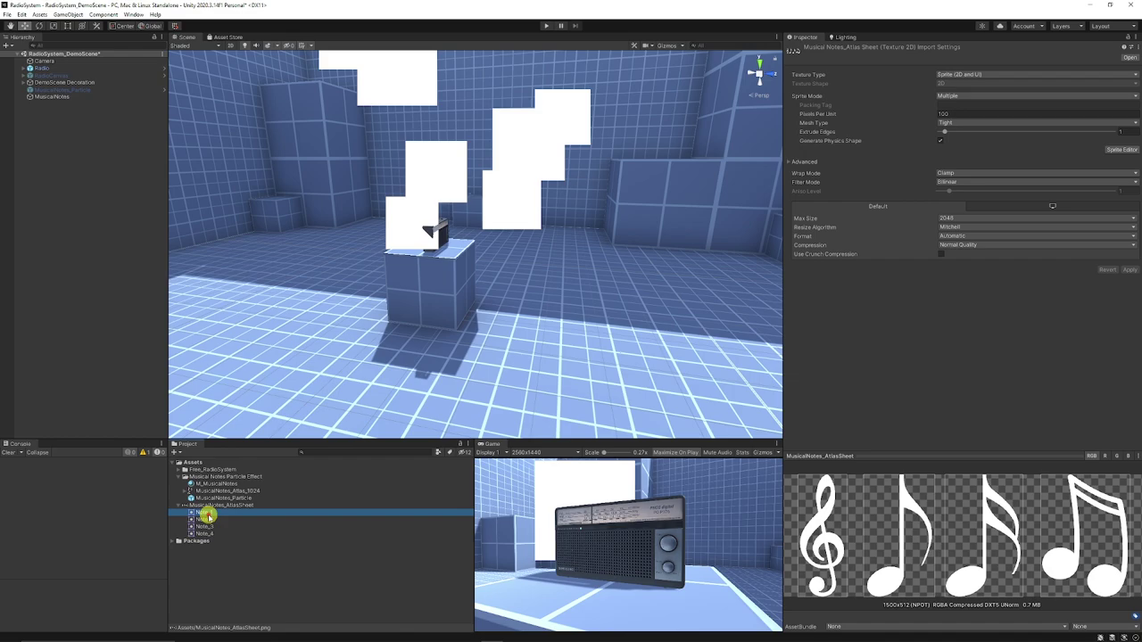
{"action": "left_click", "coordinate": [205, 526]}
{"action": "left_click", "coordinate": [210, 519]}
{"action": "left_click", "coordinate": [208, 513]}
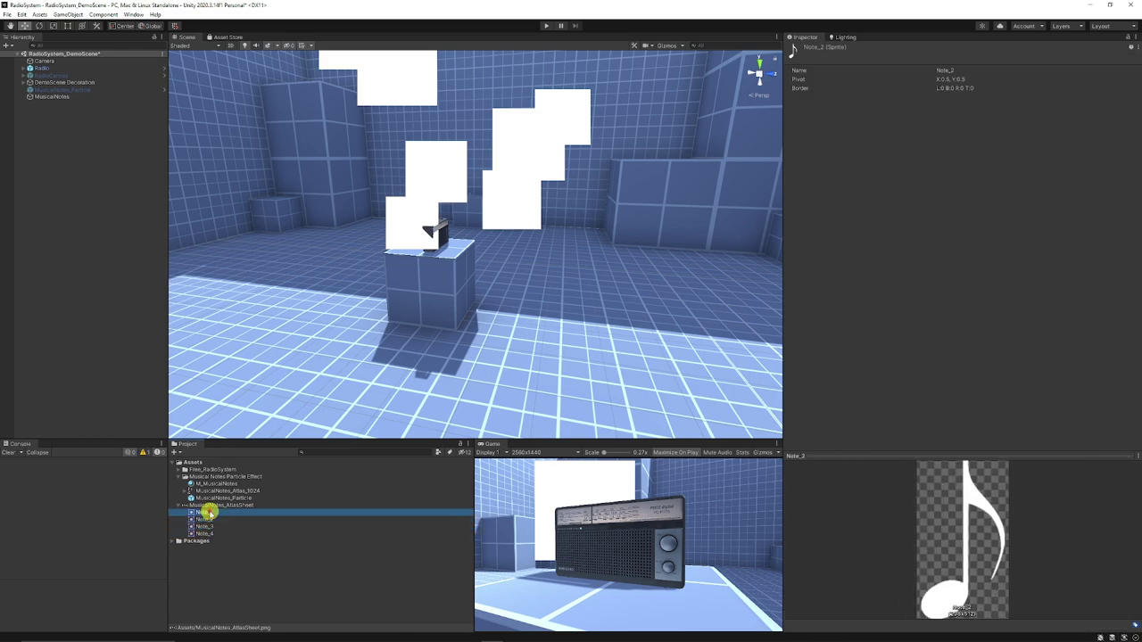
{"action": "left_click", "coordinate": [213, 505]}
{"action": "left_click", "coordinate": [211, 513]}
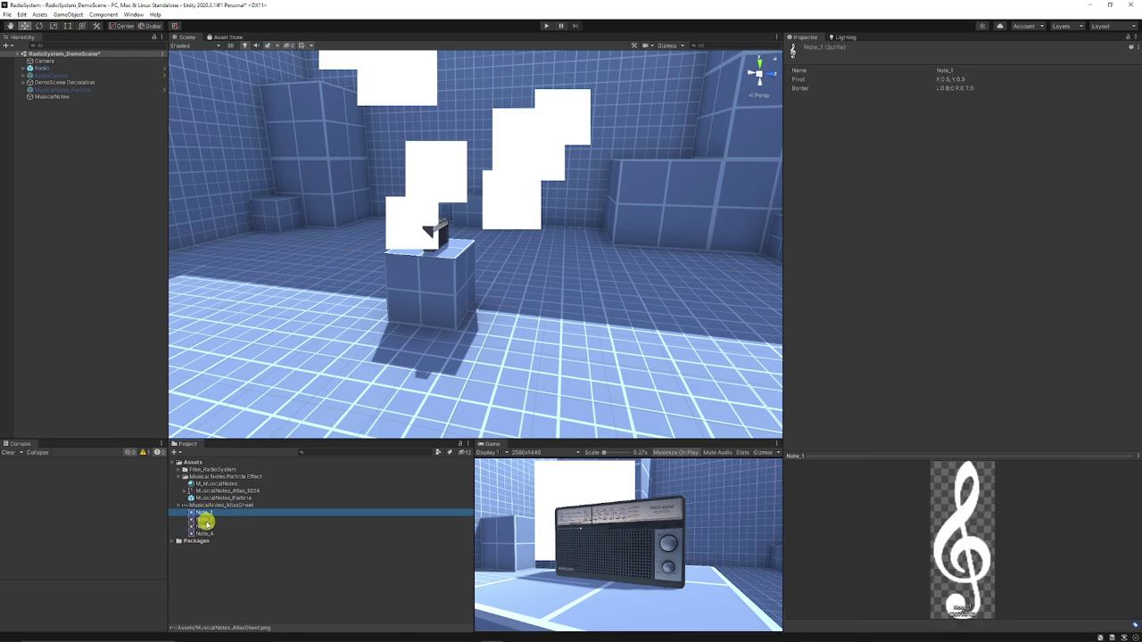
{"action": "left_click", "coordinate": [206, 520]}
{"action": "left_click", "coordinate": [207, 528]}
{"action": "left_click", "coordinate": [205, 534]}
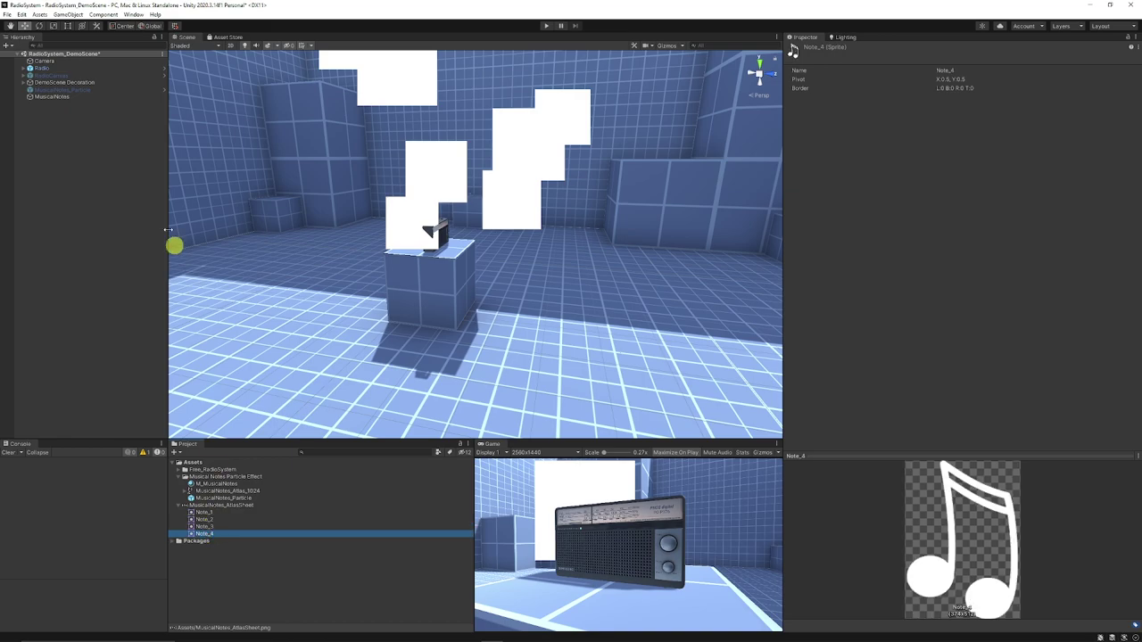
Add three more sprite slots to Texture Sheet Animation on MusicalNotes and assign Note_1, Note_2, Note_3 and Note_4.
{"action": "left_click", "coordinate": [63, 97]}
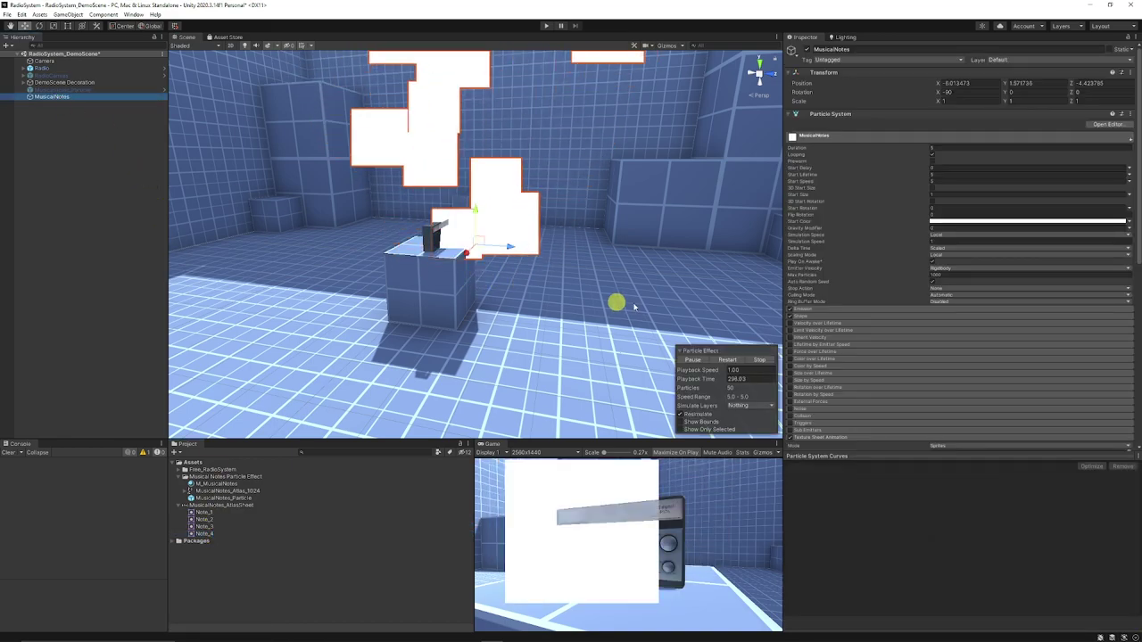
{"action": "scroll", "coordinate": [921, 315], "scroll_direction": "down", "scroll_amount": 10}
{"action": "scroll", "coordinate": [920, 315], "scroll_direction": "down", "scroll_amount": 1}
{"action": "scroll", "coordinate": [866, 230], "scroll_direction": "up", "scroll_amount": 5}
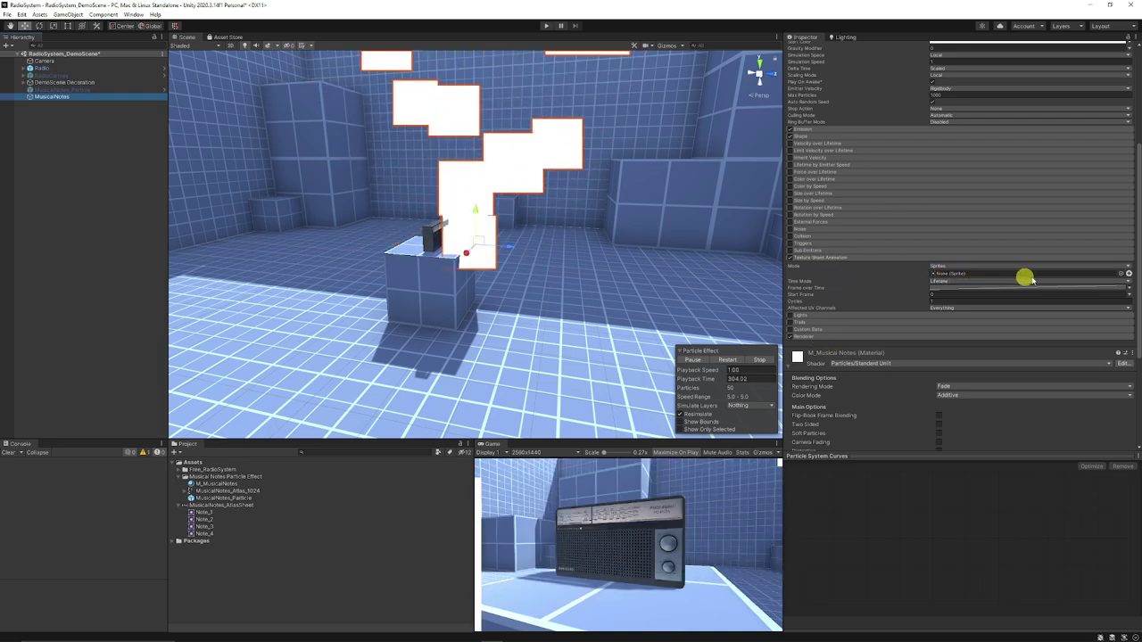
{"action": "left_click", "coordinate": [1127, 274]}
{"action": "left_click", "coordinate": [1127, 273]}
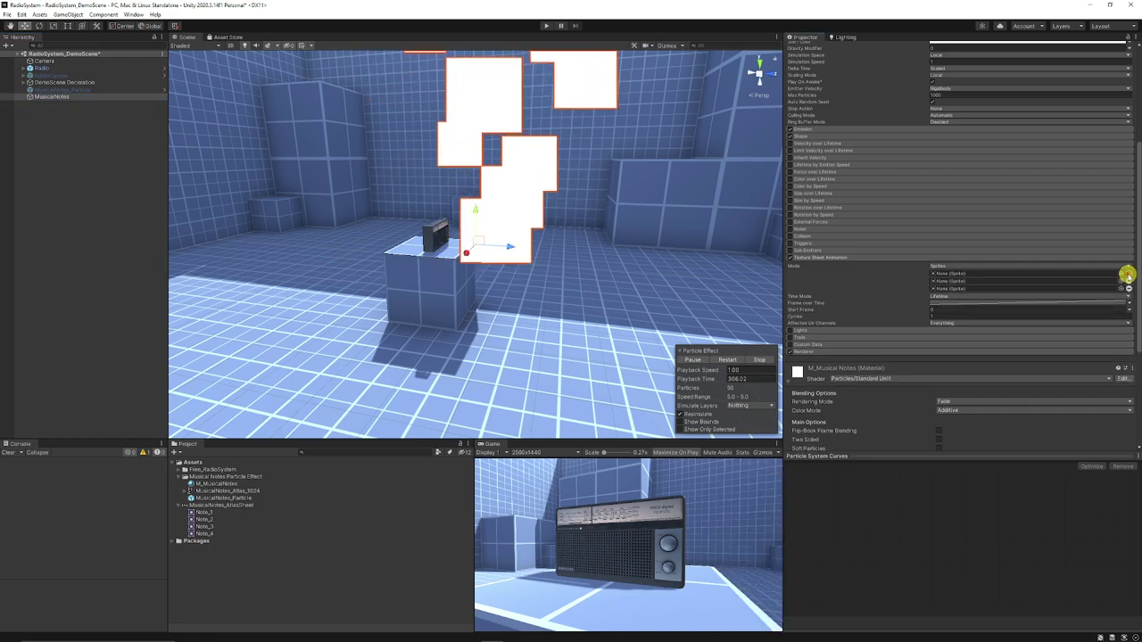
{"action": "left_click", "coordinate": [1128, 274]}
{"action": "left_click_drag", "start_coordinate": [214, 509], "coordinate": [974, 276]}
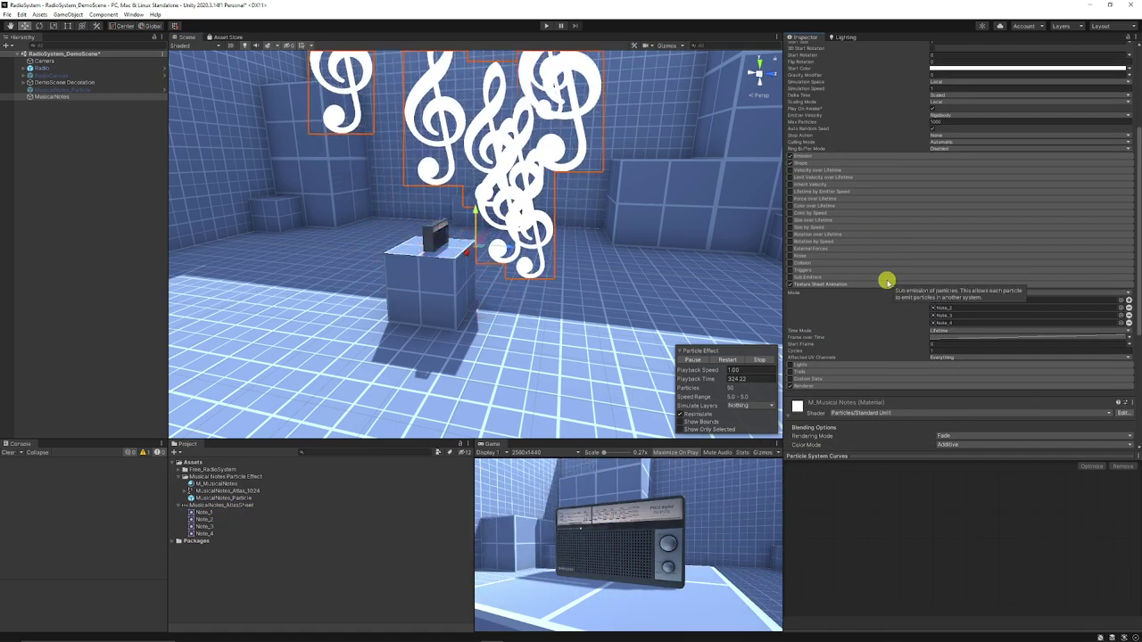
Keep the Texture Sheet Animation Time Mode at Lifetime and set Start Frame to Random Between Two Constants, 0 and 4.
{"action": "left_click", "coordinate": [939, 330]}
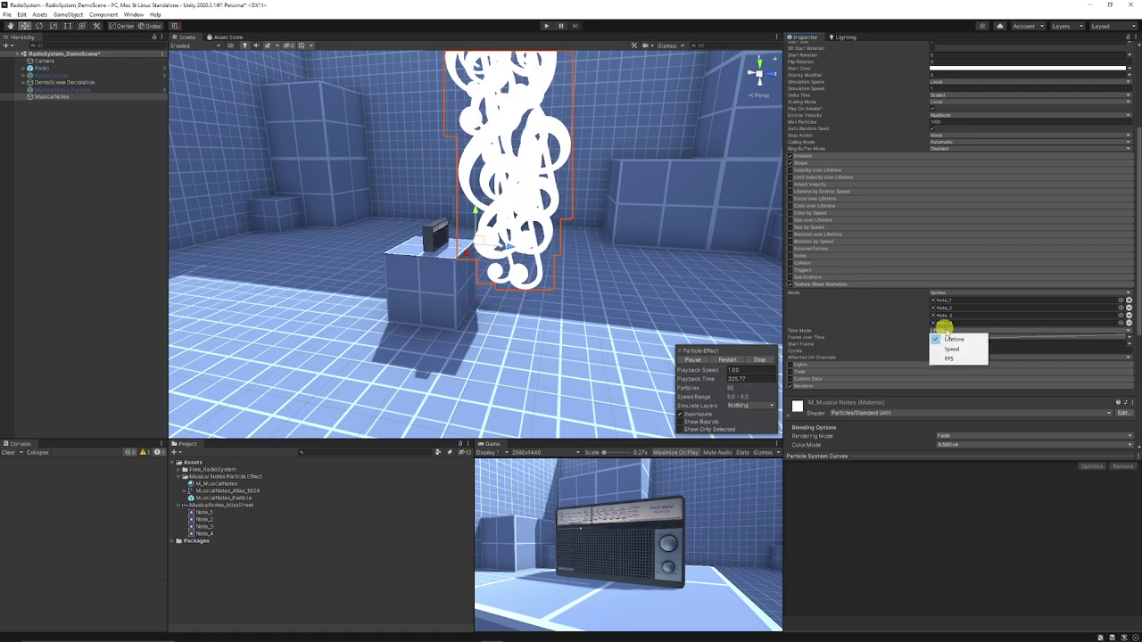
{"action": "left_click", "coordinate": [961, 341]}
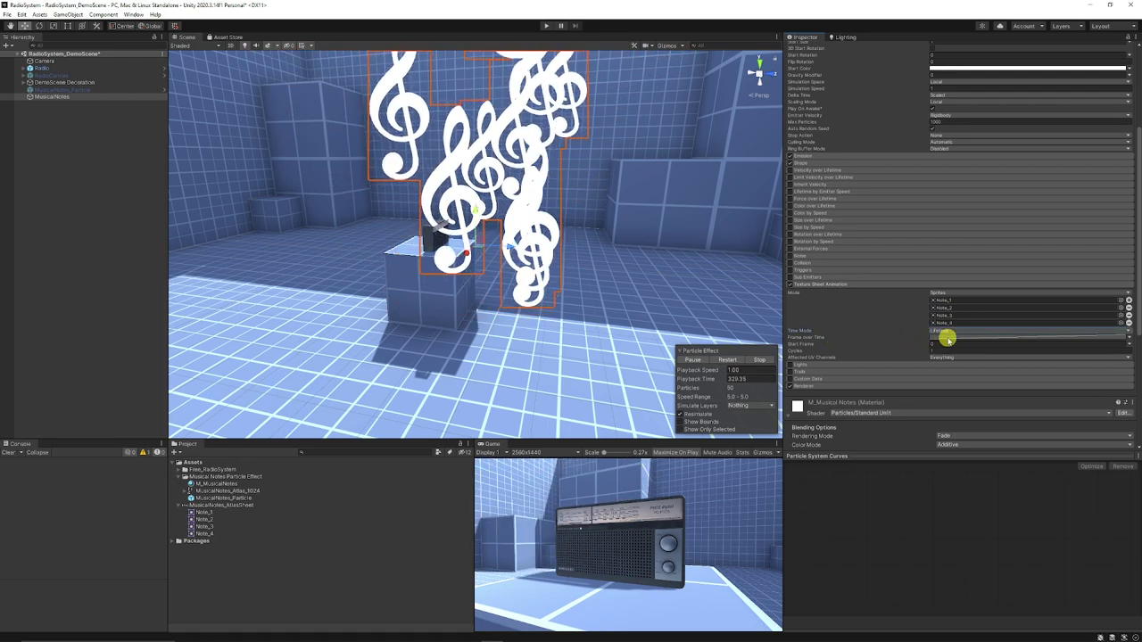
{"action": "left_click", "coordinate": [1129, 345]}
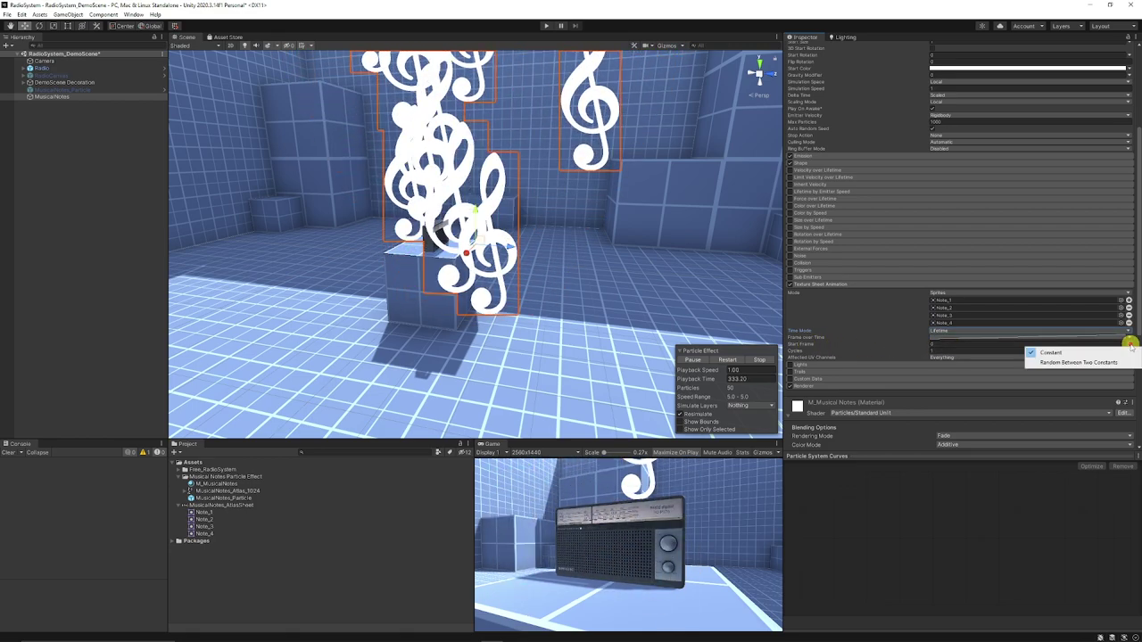
{"action": "left_click", "coordinate": [1070, 362]}
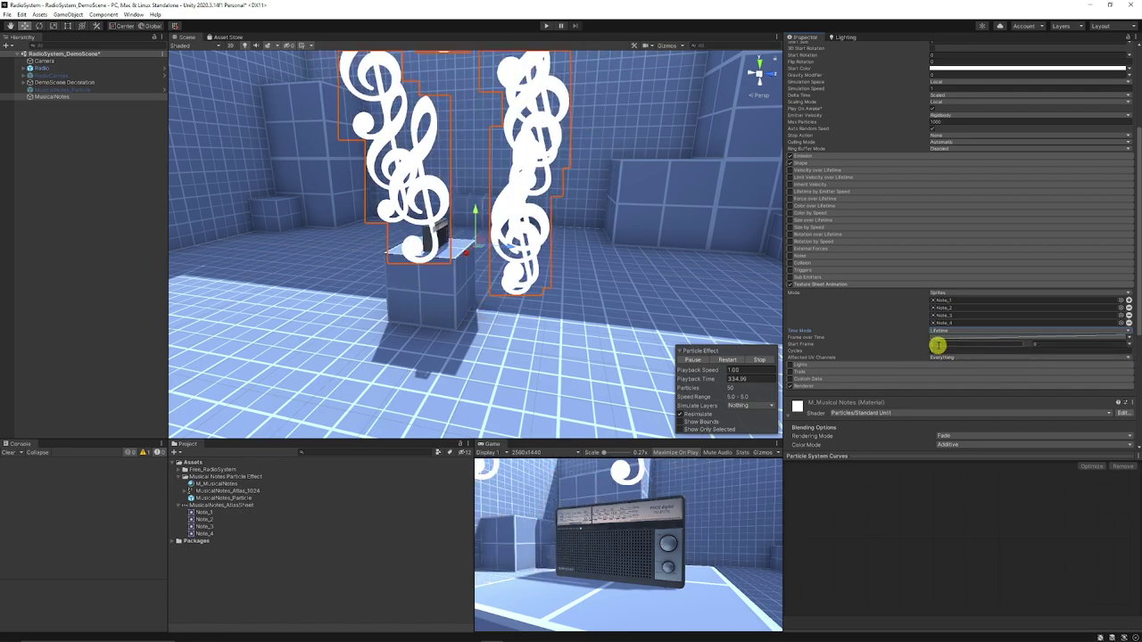
{"action": "left_click", "coordinate": [1047, 344]}
{"action": "type", "text": "4"}
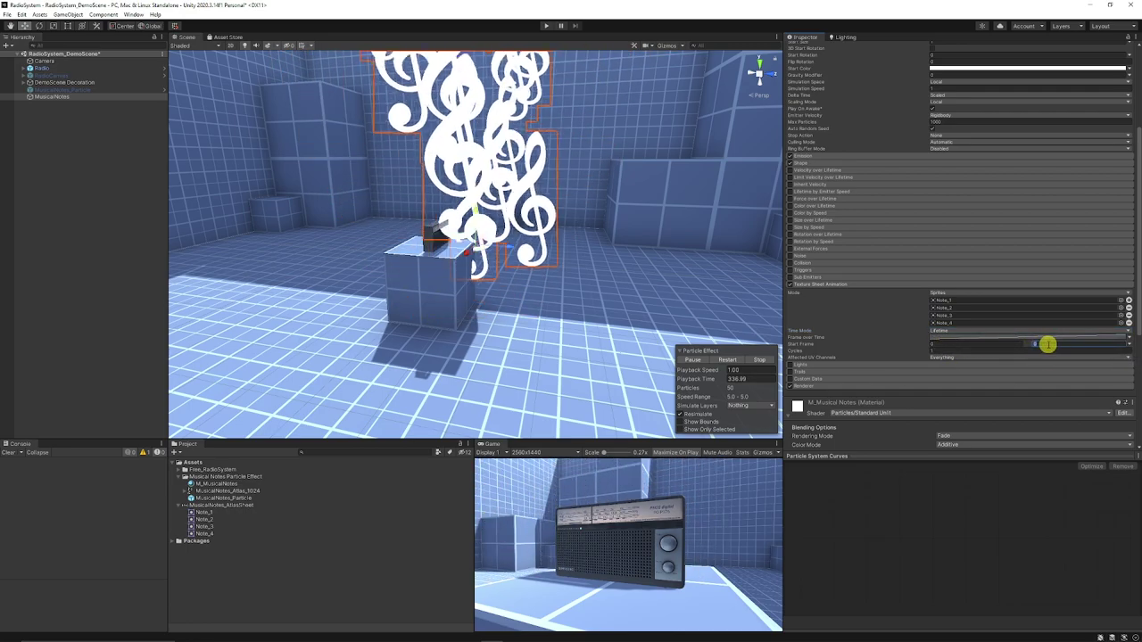
{"action": "key", "text": "Return"}
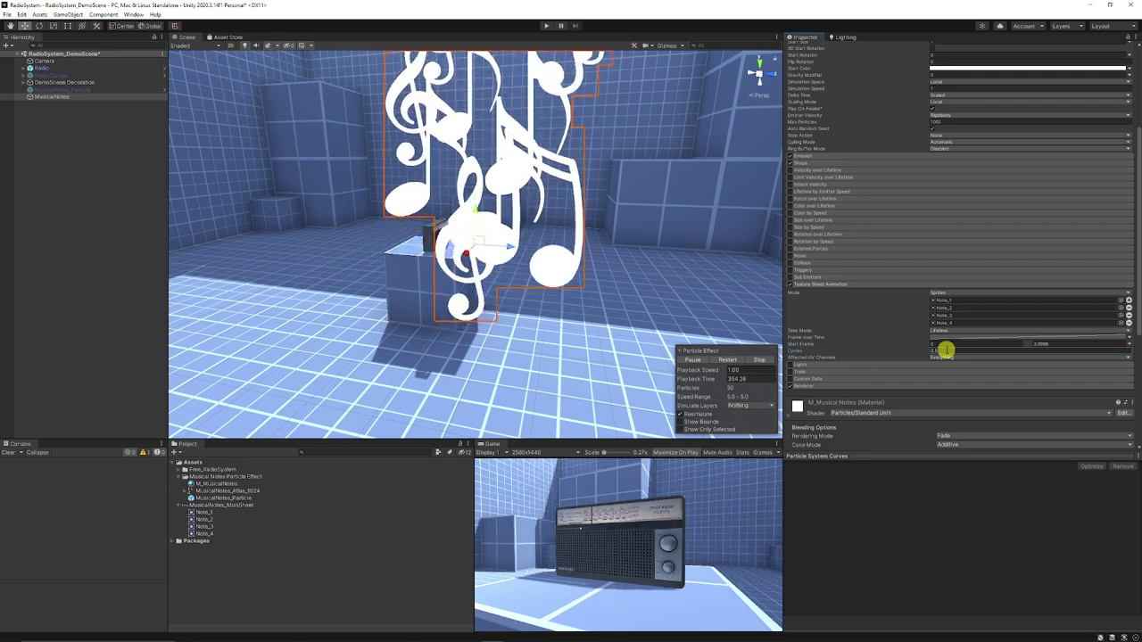
{"action": "left_click", "coordinate": [816, 284]}
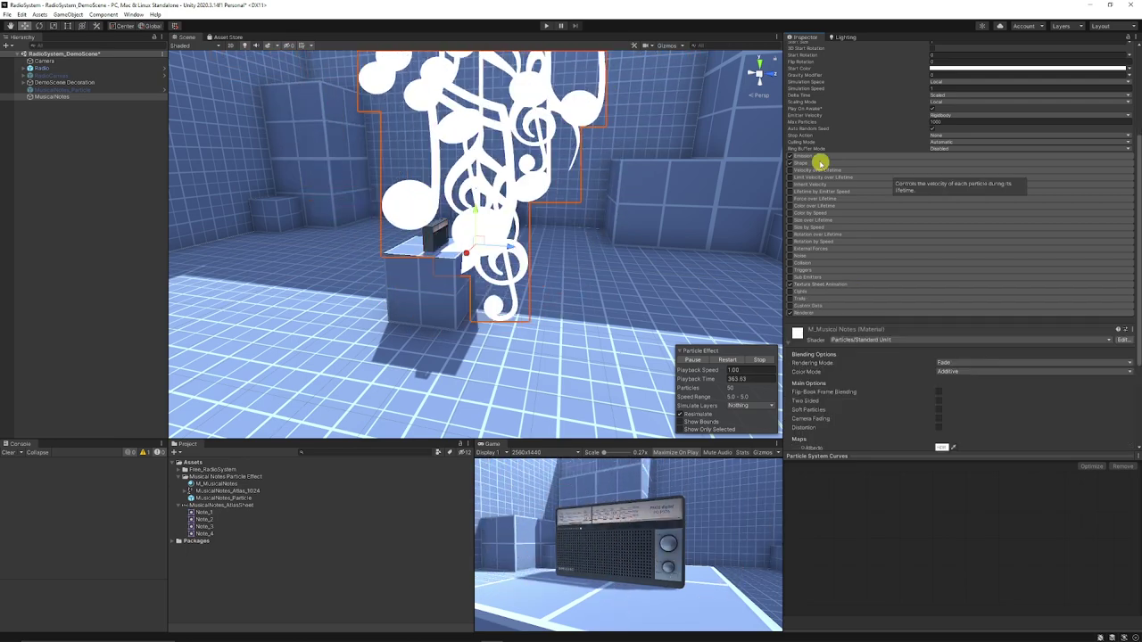
Check the Emission module, then set the particle system's Duration to 1 and Start Lifetime to 3.
{"action": "left_click", "coordinate": [815, 157]}
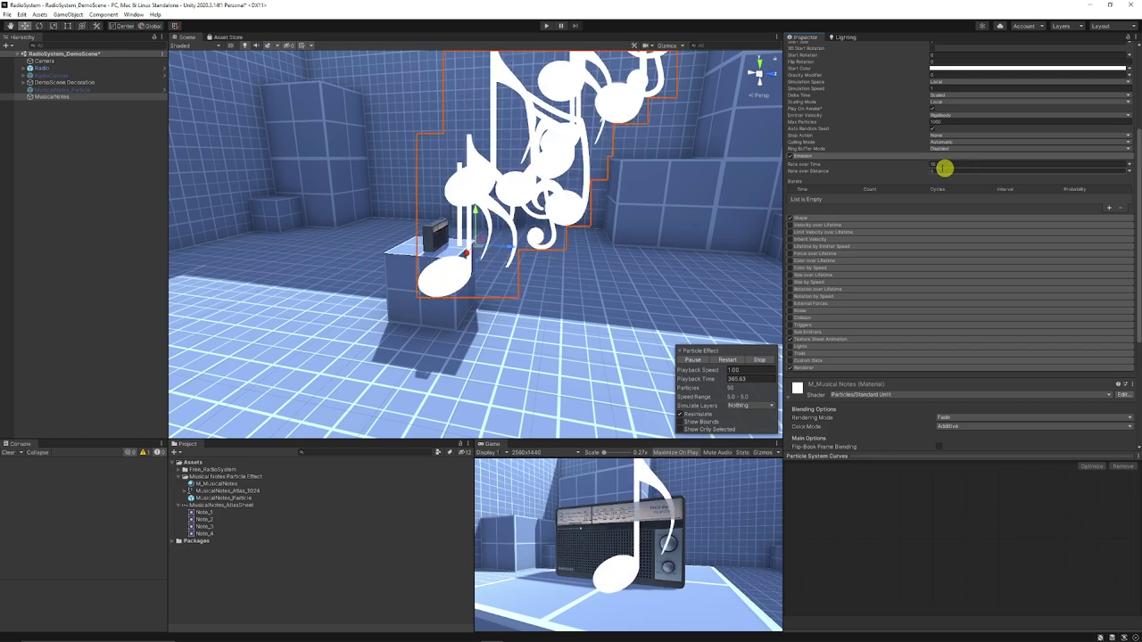
{"action": "left_click", "coordinate": [844, 157]}
{"action": "scroll", "coordinate": [859, 222], "scroll_direction": "up", "scroll_amount": 3}
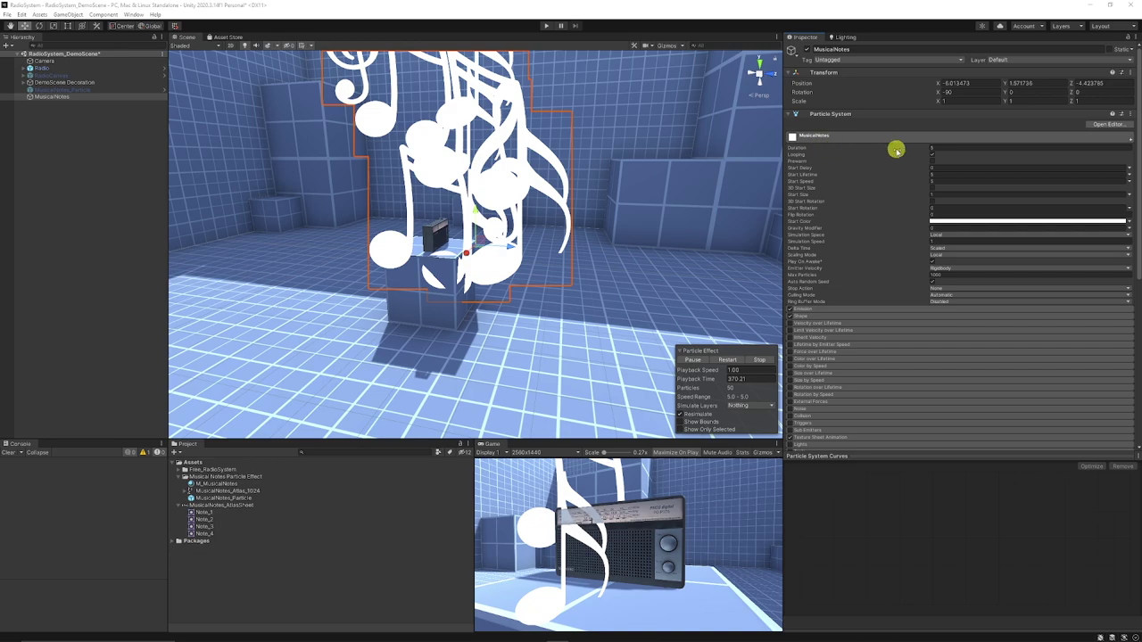
{"action": "left_click", "coordinate": [946, 148]}
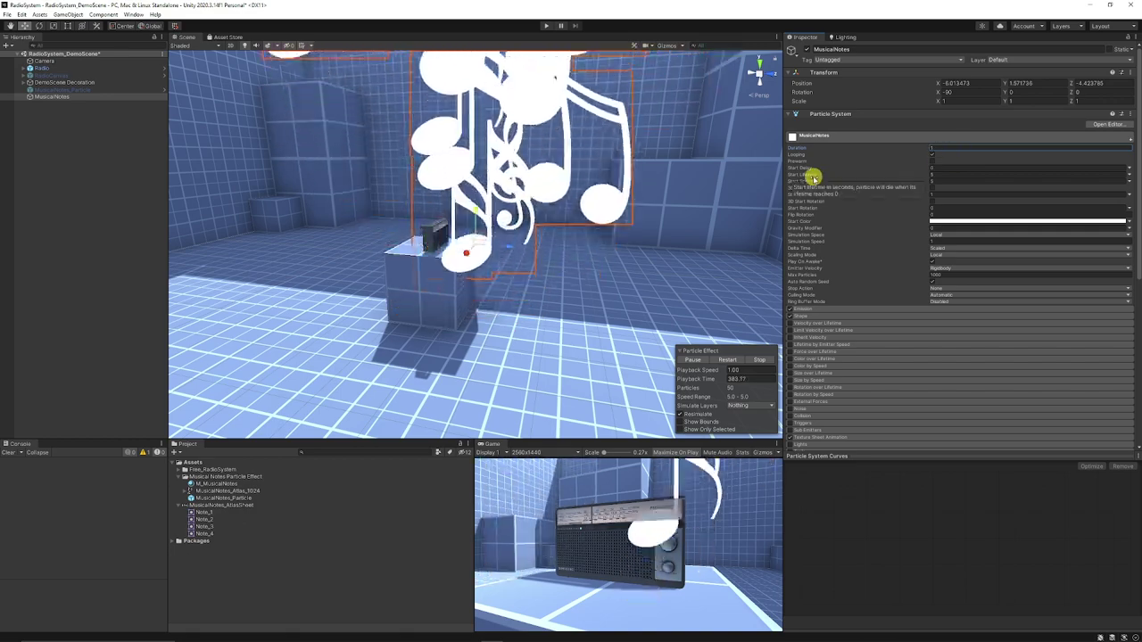
{"action": "mouse_move", "coordinate": [813, 178]}
{"action": "left_click", "coordinate": [951, 173]}
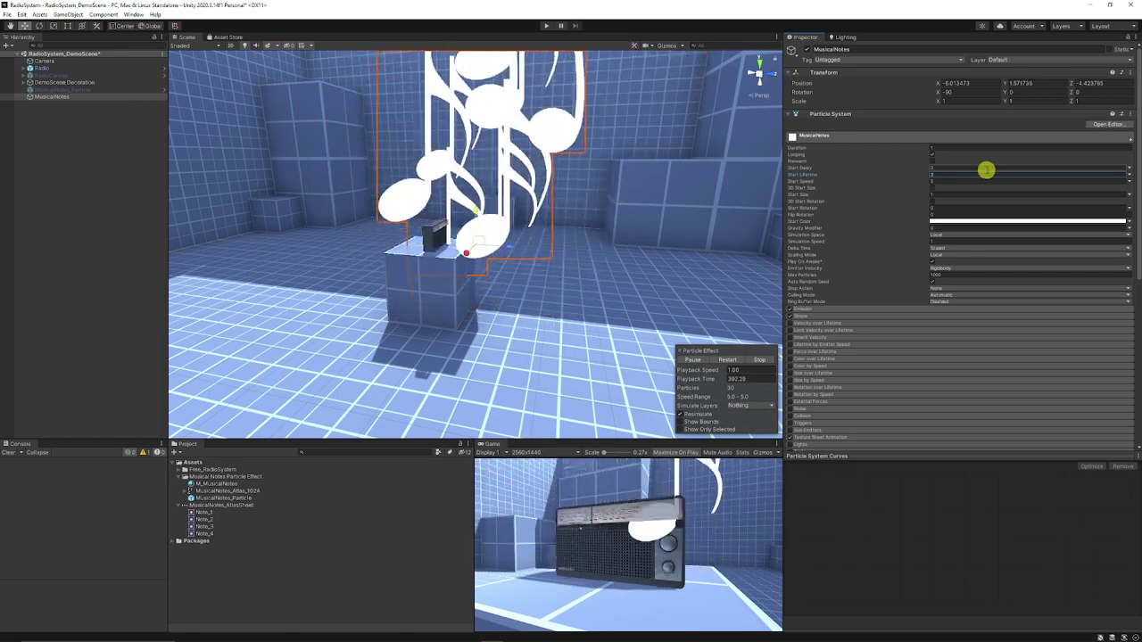
Set the particles' Start Speed to 0.5 and Start Size to 0.5, then collapse the main particle settings.
{"action": "left_click", "coordinate": [964, 182]}
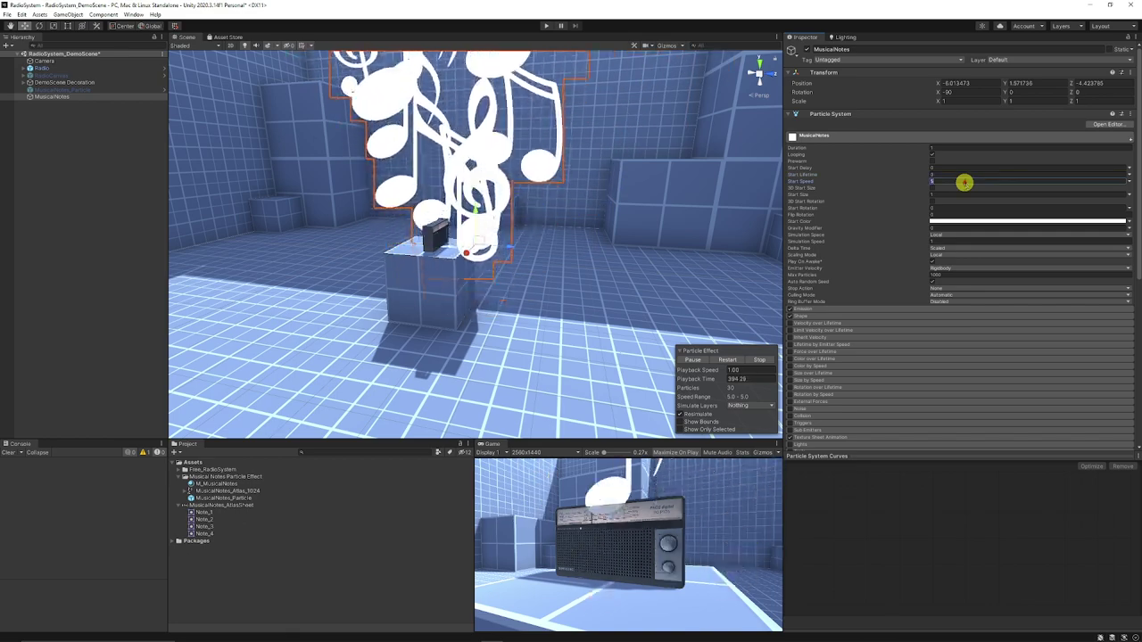
{"action": "type", "text": "0.5"}
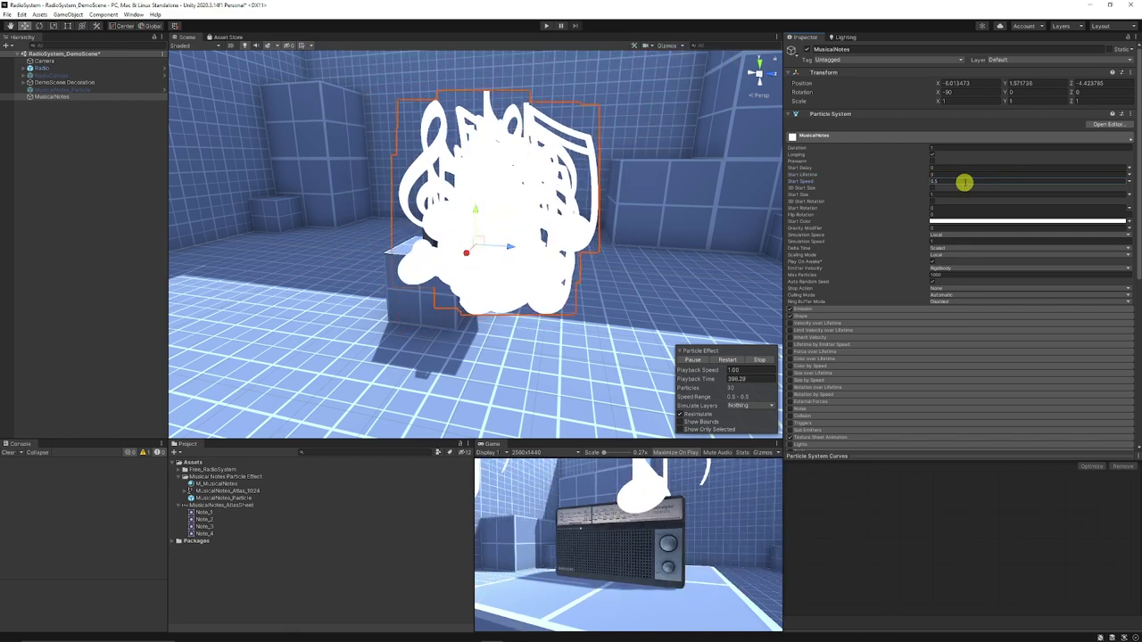
{"action": "left_click", "coordinate": [954, 194]}
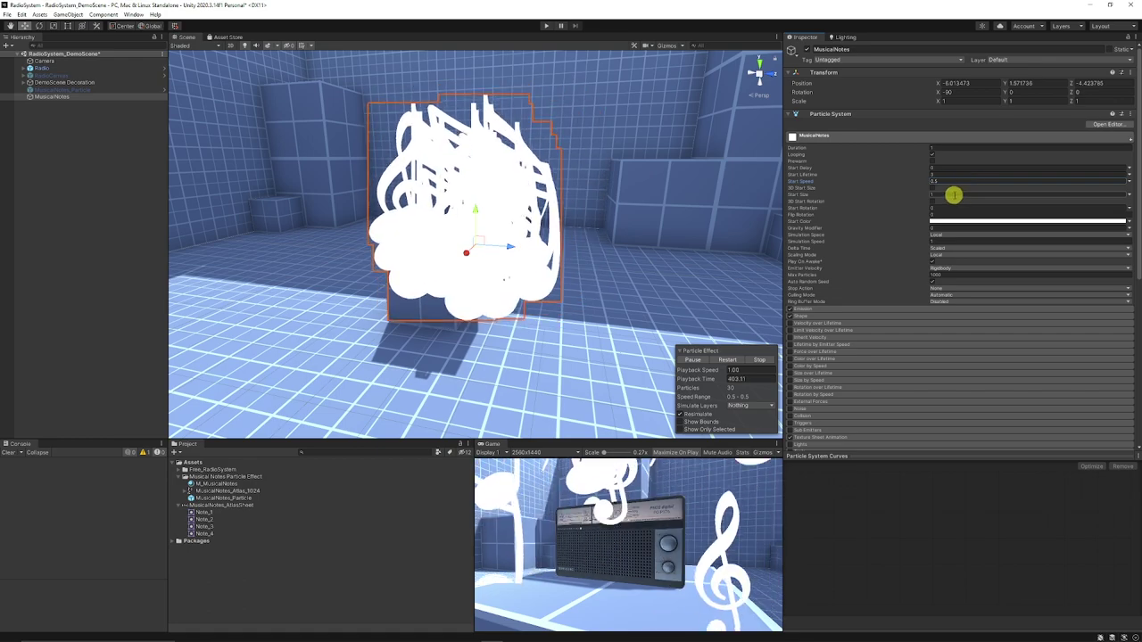
{"action": "type", "text": "0"}
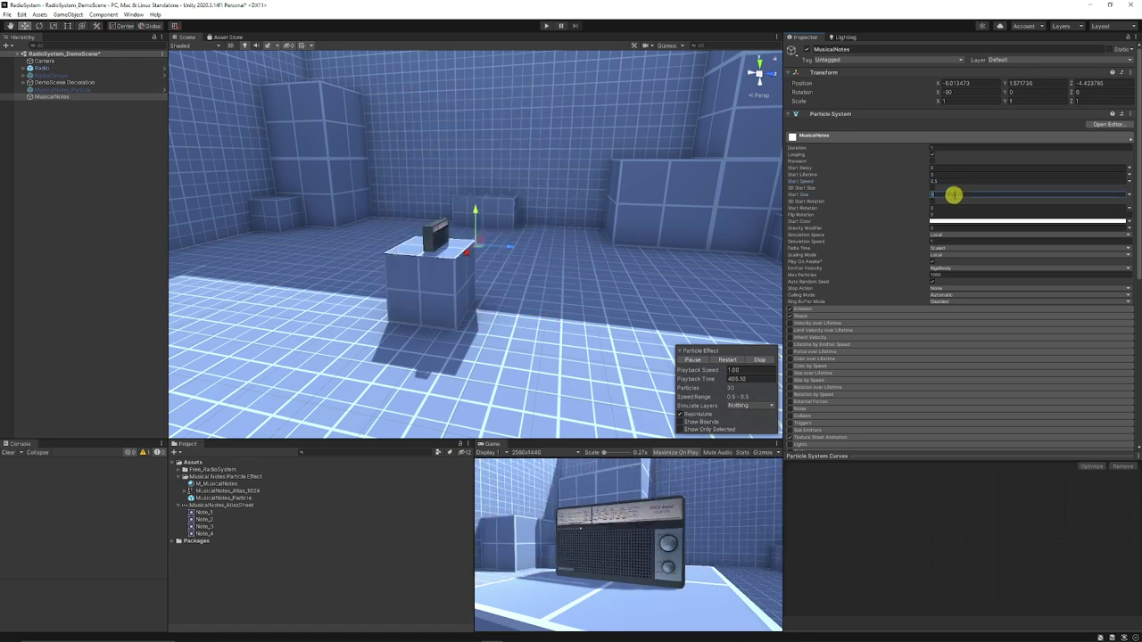
{"action": "type", "text": ".5"}
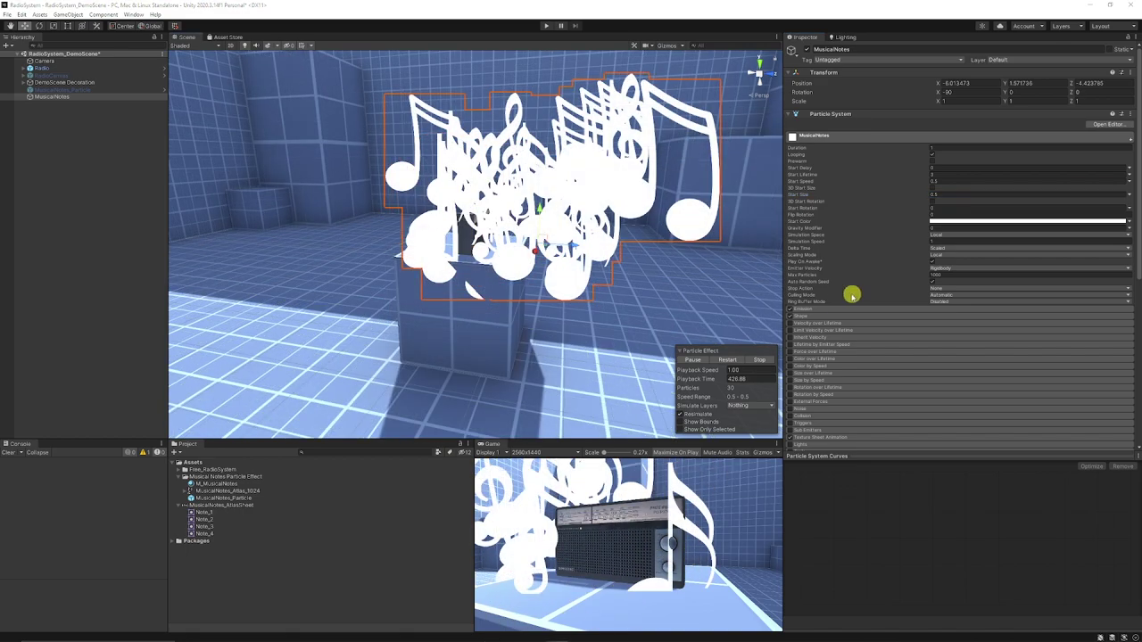
{"action": "left_click", "coordinate": [840, 139]}
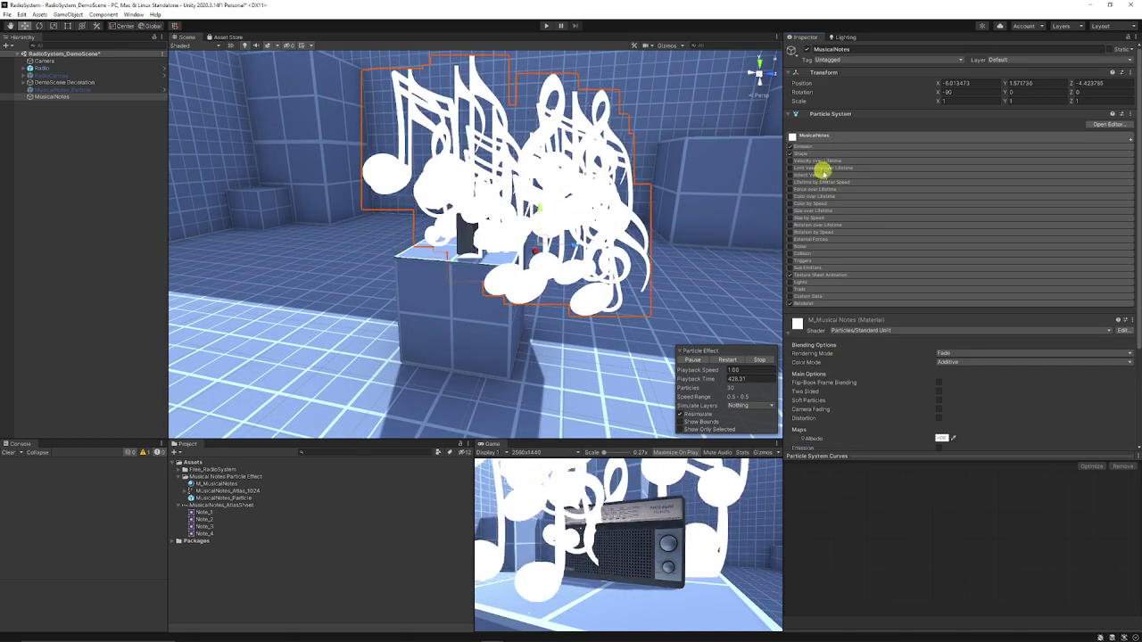
Change the emitter shape of MusicalNotes from Cone to Box in the Shape module.
{"action": "left_click", "coordinate": [805, 153]}
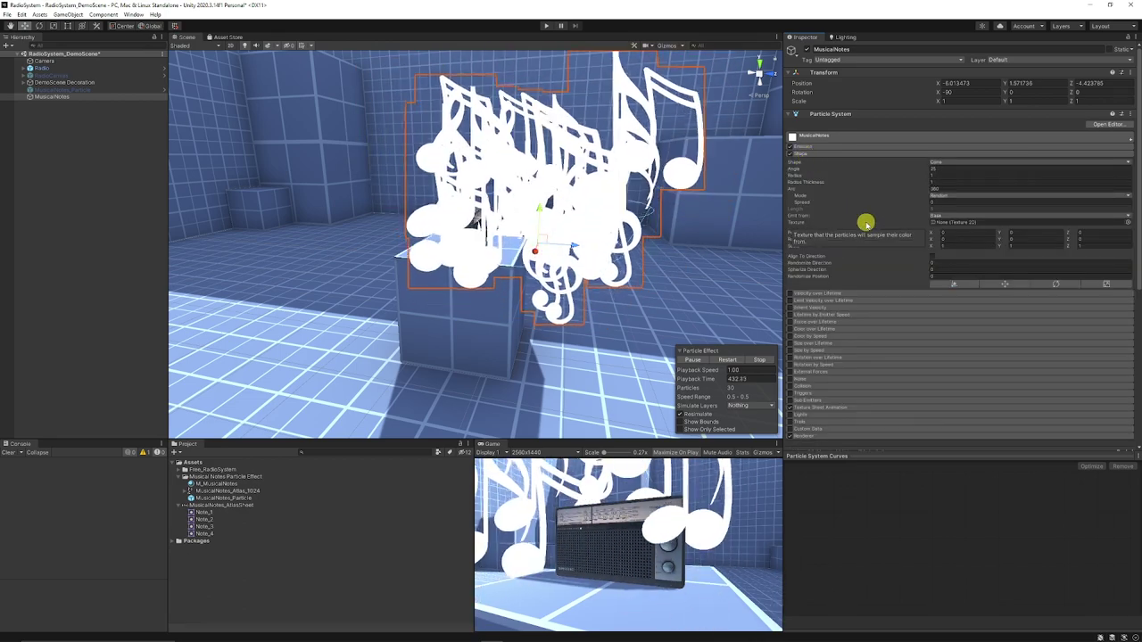
{"action": "scroll", "coordinate": [540, 267], "scroll_direction": "up", "scroll_amount": 3}
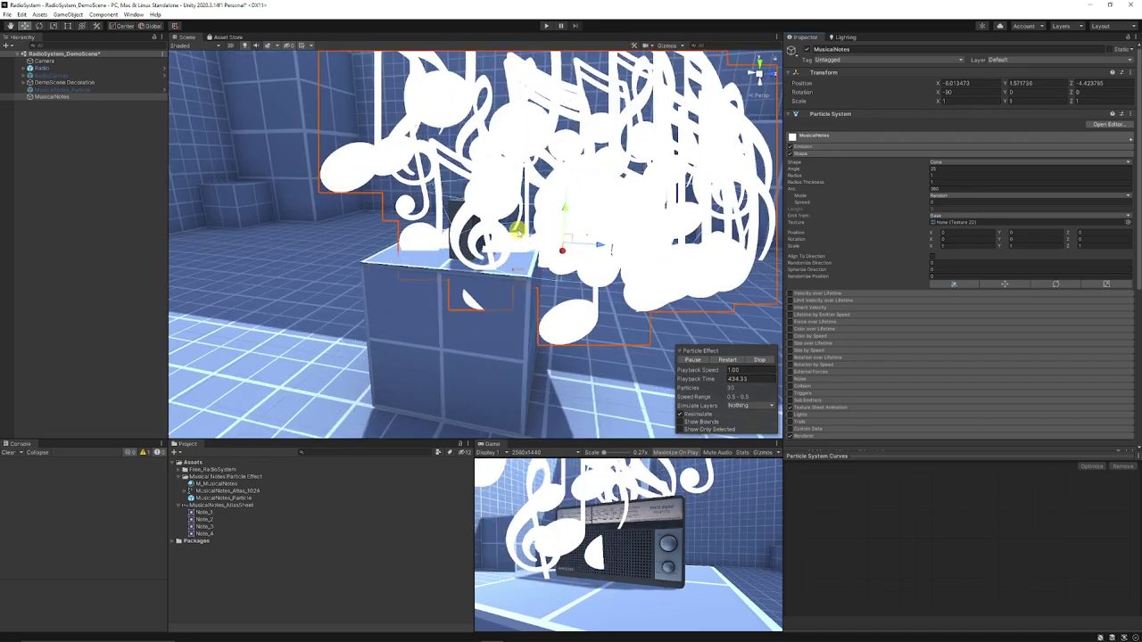
{"action": "left_click_drag", "start_coordinate": [586, 216], "coordinate": [527, 222], "text": "alt"}
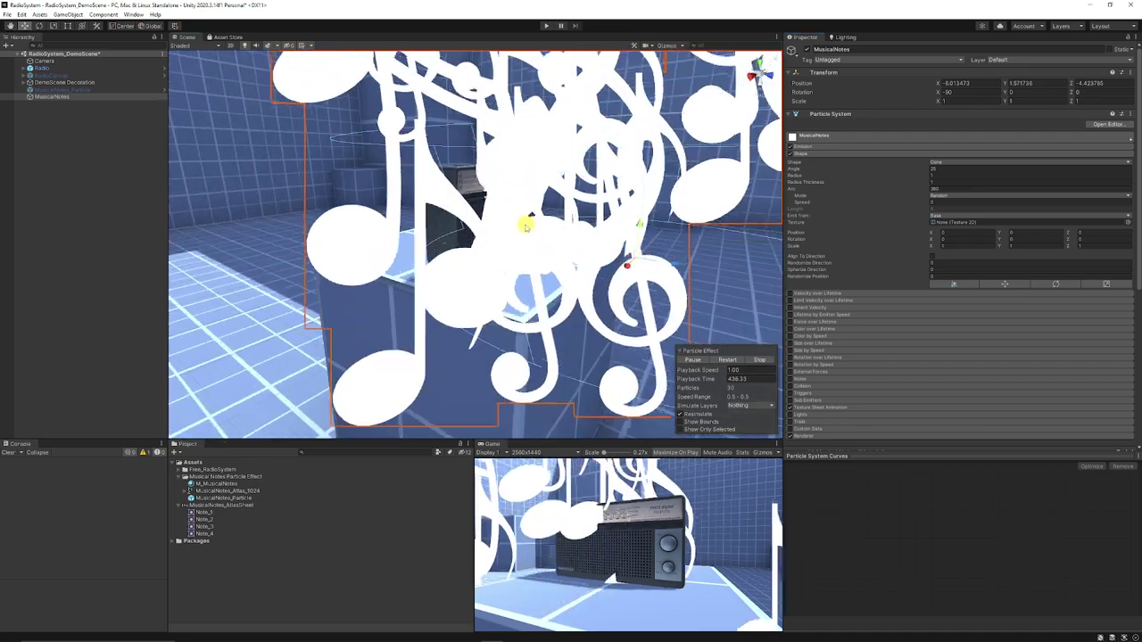
{"action": "left_click", "coordinate": [943, 161]}
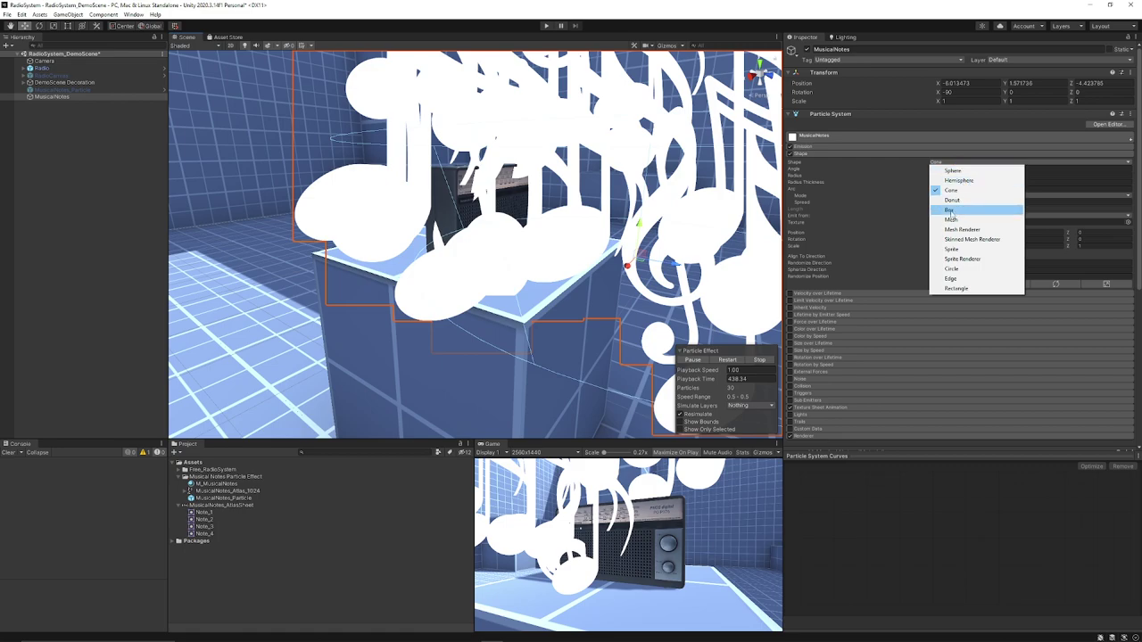
{"action": "left_click", "coordinate": [950, 211]}
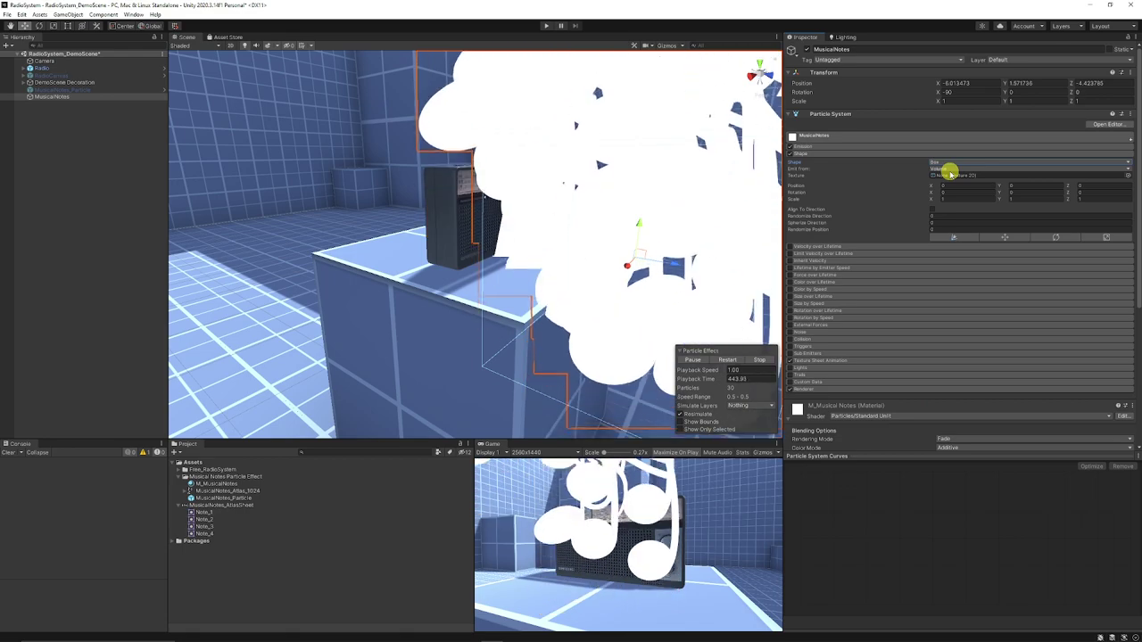
Rotate the MusicalNotes emitter to an X rotation of 0 so the notes flow forward from the radio.
{"action": "left_click_drag", "start_coordinate": [463, 208], "coordinate": [648, 239], "text": "alt"}
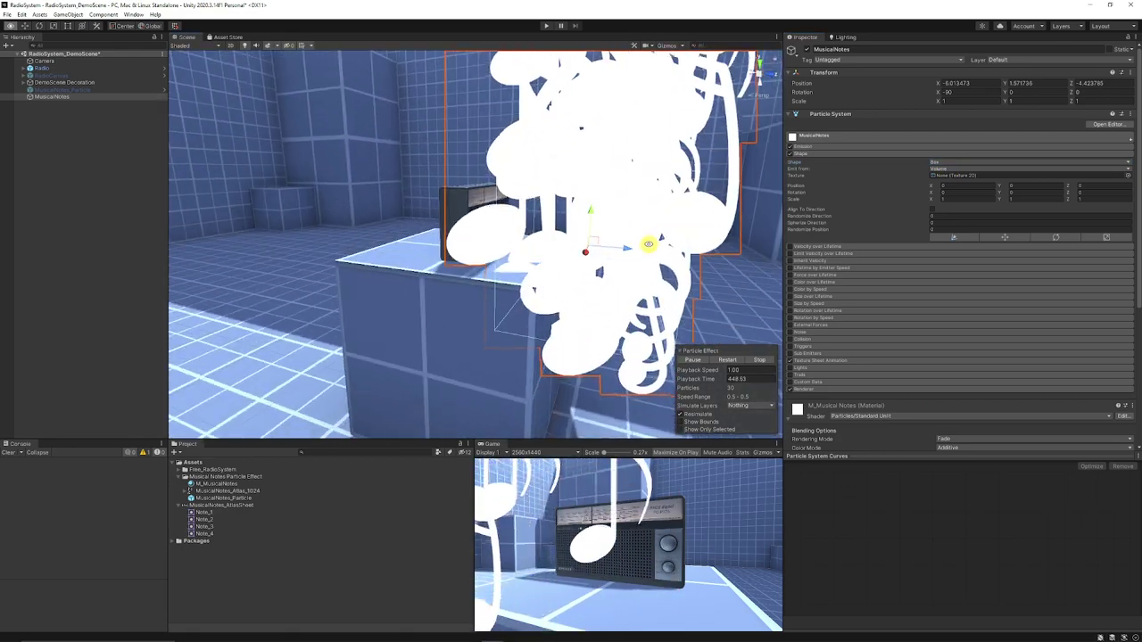
{"action": "left_click", "coordinate": [39, 27]}
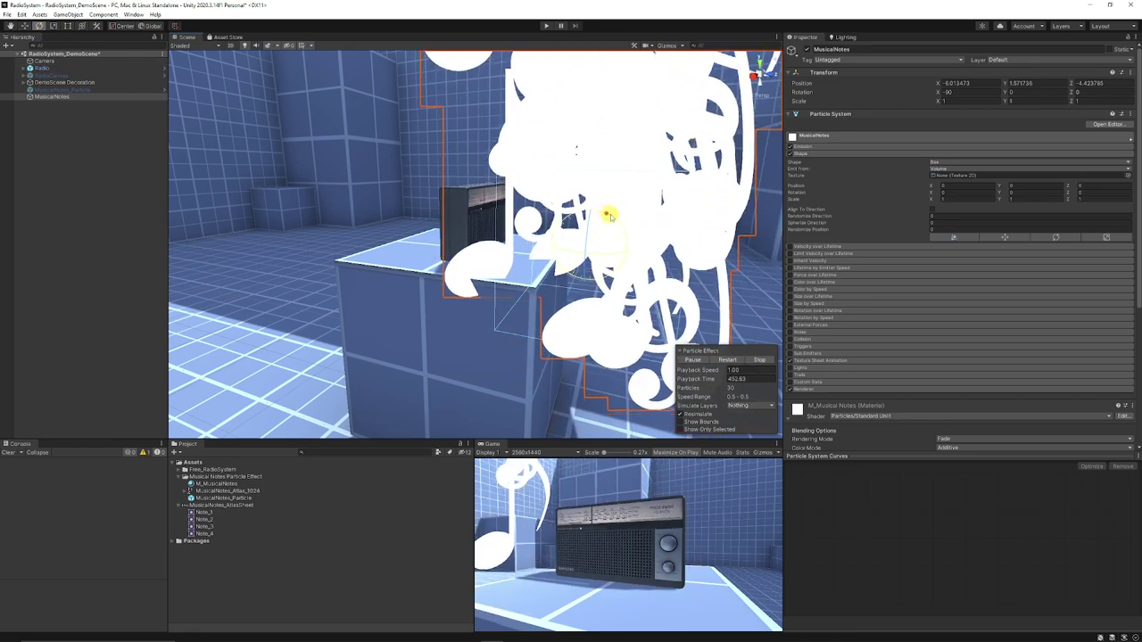
{"action": "left_click_drag", "start_coordinate": [606, 216], "coordinate": [684, 276]}
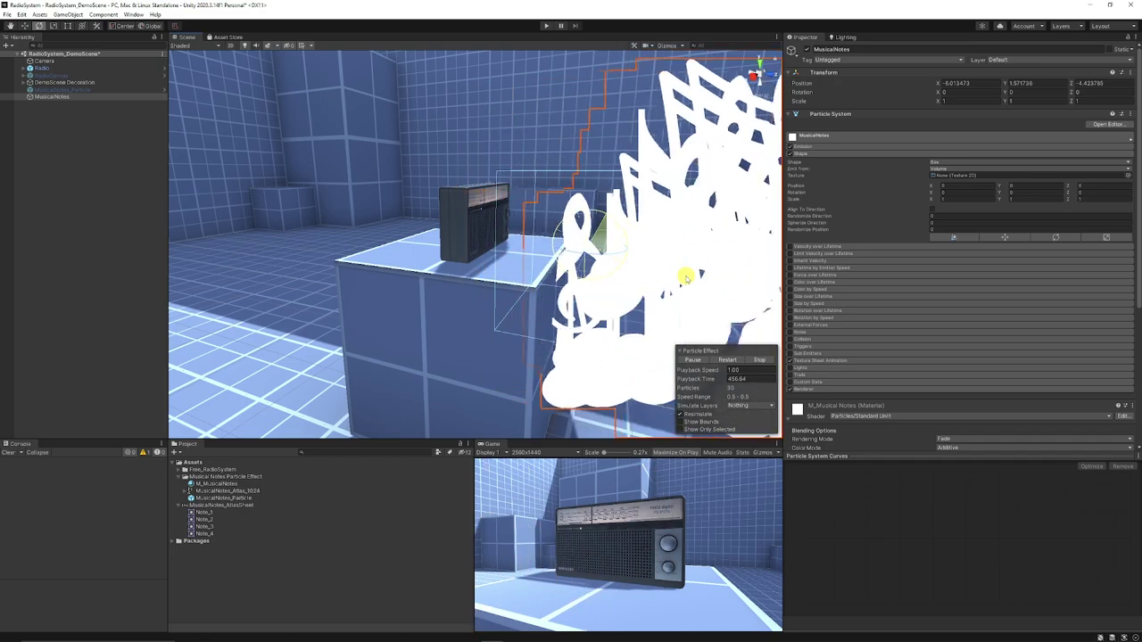
{"action": "left_click_drag", "start_coordinate": [685, 278], "coordinate": [675, 247], "text": "alt"}
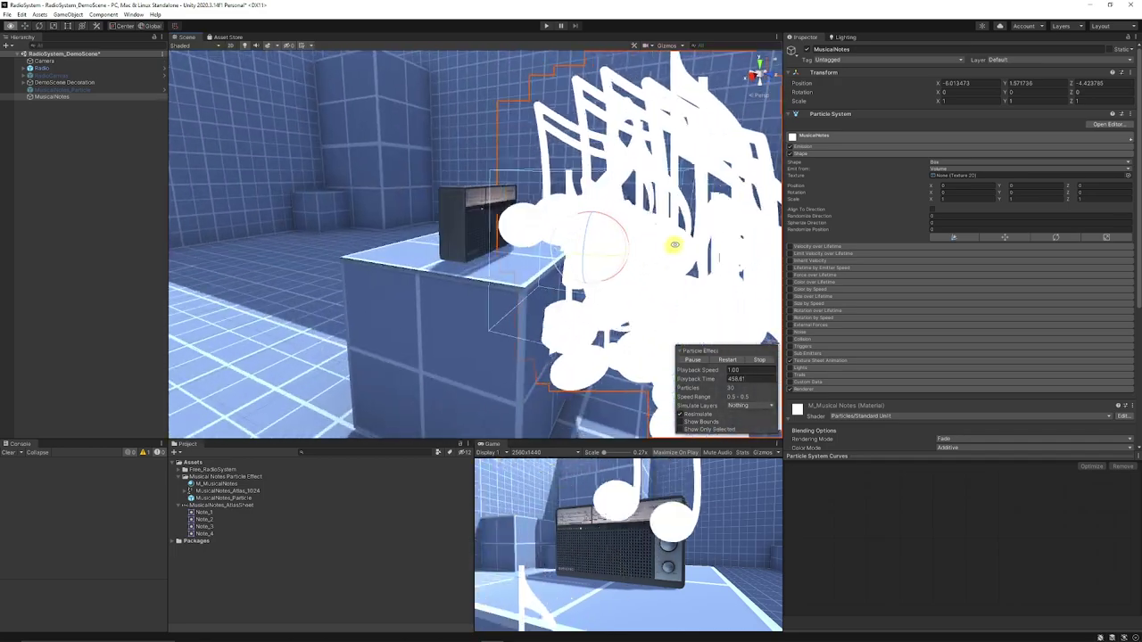
{"action": "middle_click_drag", "start_coordinate": [675, 247], "coordinate": [548, 232]}
{"action": "scroll", "coordinate": [532, 230], "scroll_direction": "down", "scroll_amount": 5}
{"action": "scroll", "coordinate": [488, 228], "scroll_direction": "up", "scroll_amount": 4}
{"action": "left_click_drag", "start_coordinate": [489, 228], "coordinate": [370, 205], "text": "alt"}
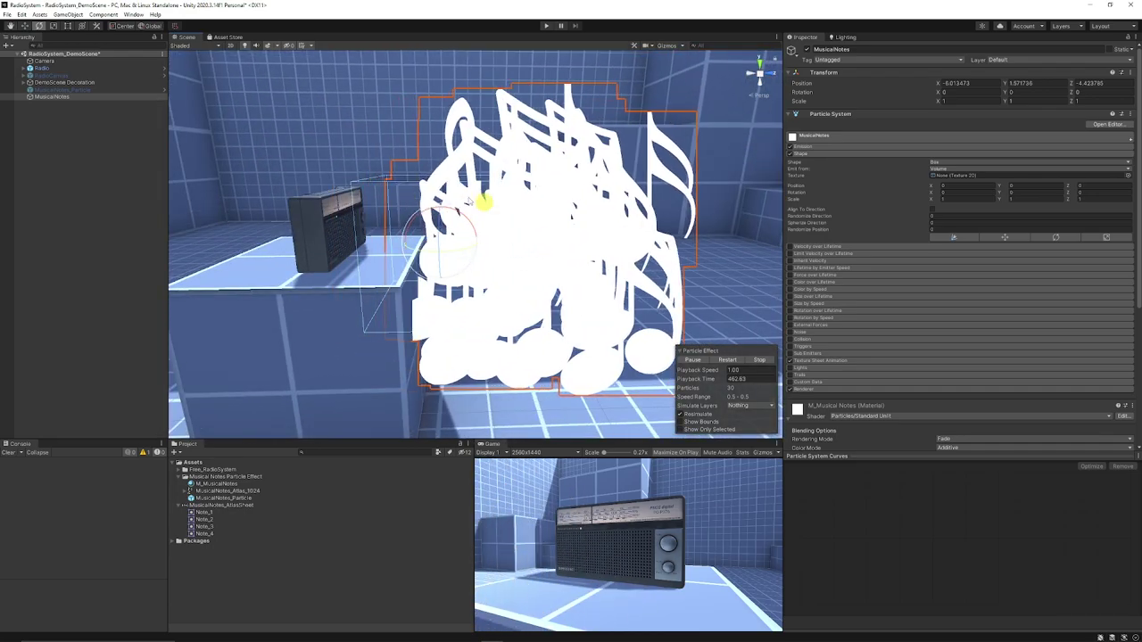
Move the MusicalNotes emitter up and closer to the radio, to about Y 1.85 and Z -4.69.
{"action": "scroll", "coordinate": [349, 202], "scroll_direction": "up", "scroll_amount": 3}
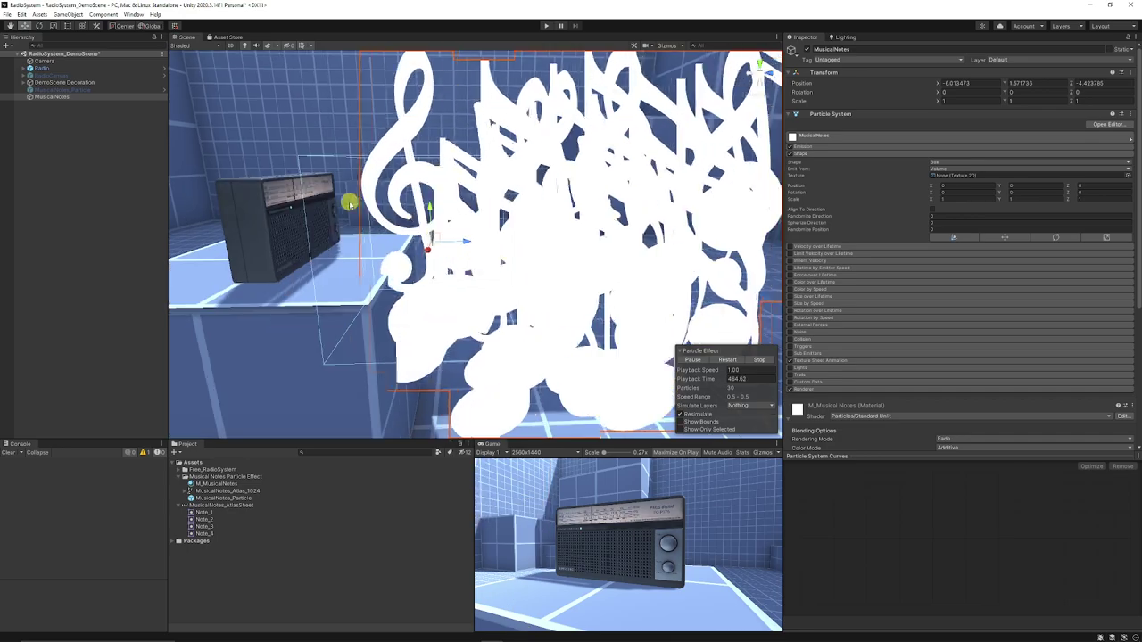
{"action": "left_click_drag", "start_coordinate": [420, 225], "coordinate": [388, 170]}
{"action": "left_click_drag", "start_coordinate": [311, 223], "coordinate": [346, 207], "text": "alt"}
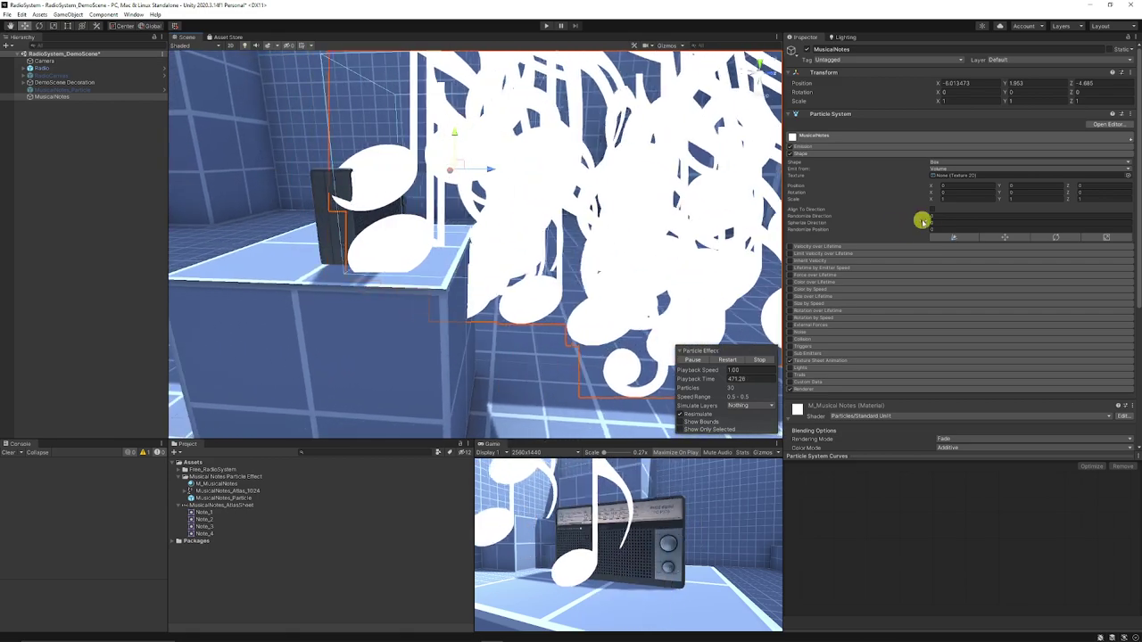
Set the Box emitter shape's scale to 0.75 on X and 0.35 on Y.
{"action": "left_click", "coordinate": [954, 200]}
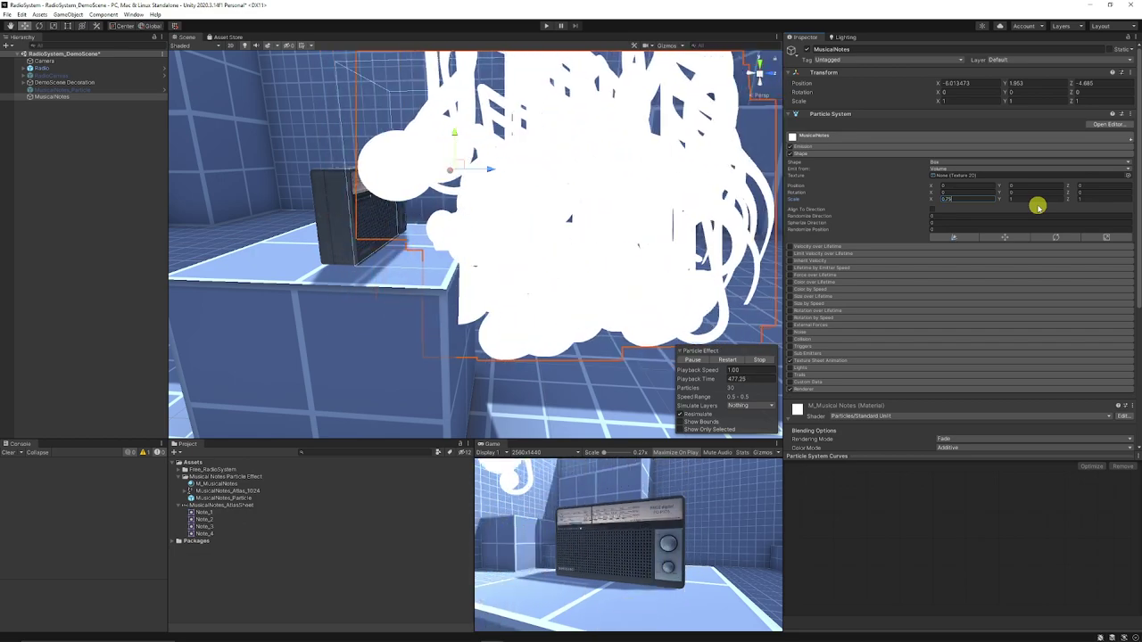
{"action": "key", "text": "Tab"}
{"action": "type", "text": "0.35"}
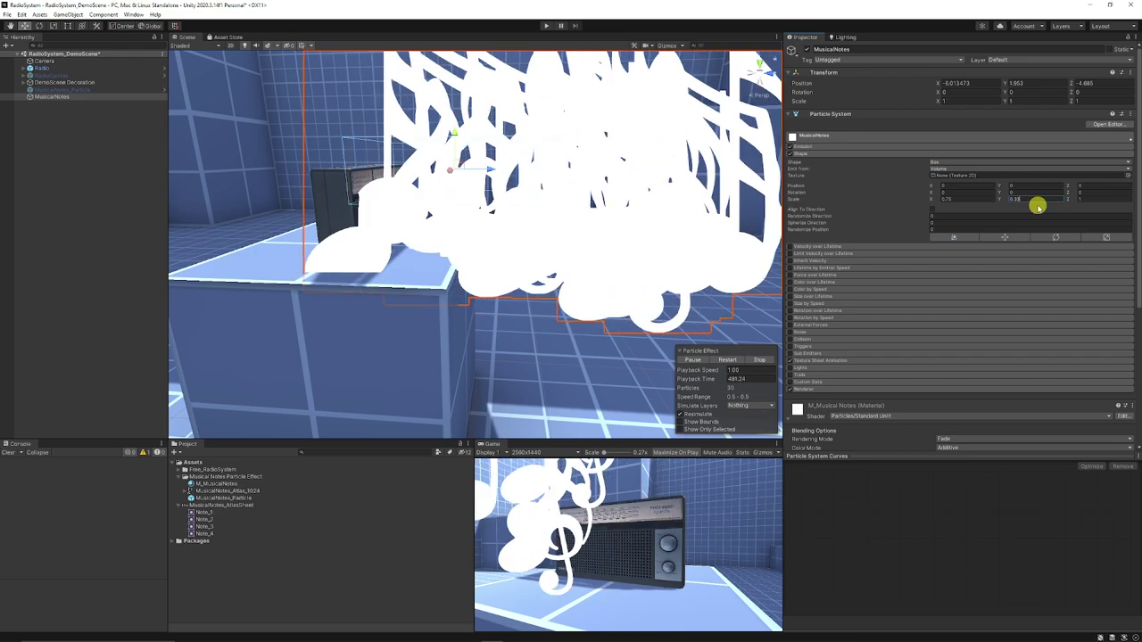
Set the Box shape's Z scale to 0.04 and move the emitter down and back against the radio's speaker grille, about Z -5.14.
{"action": "key", "text": "Tab"}
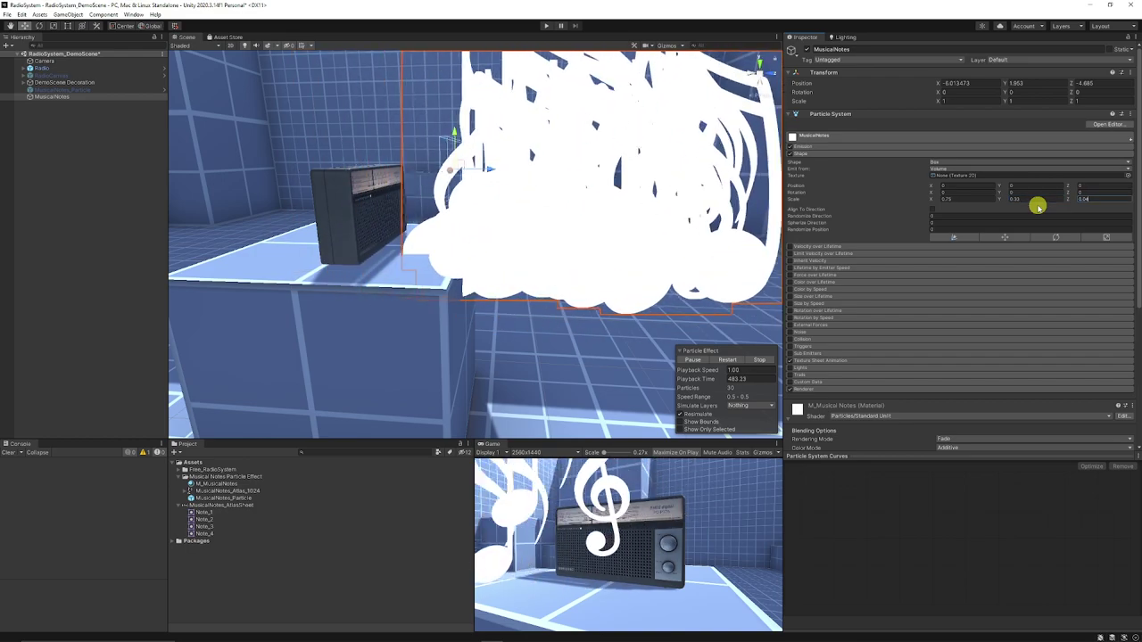
{"action": "left_click_drag", "start_coordinate": [449, 204], "coordinate": [512, 216], "text": "alt"}
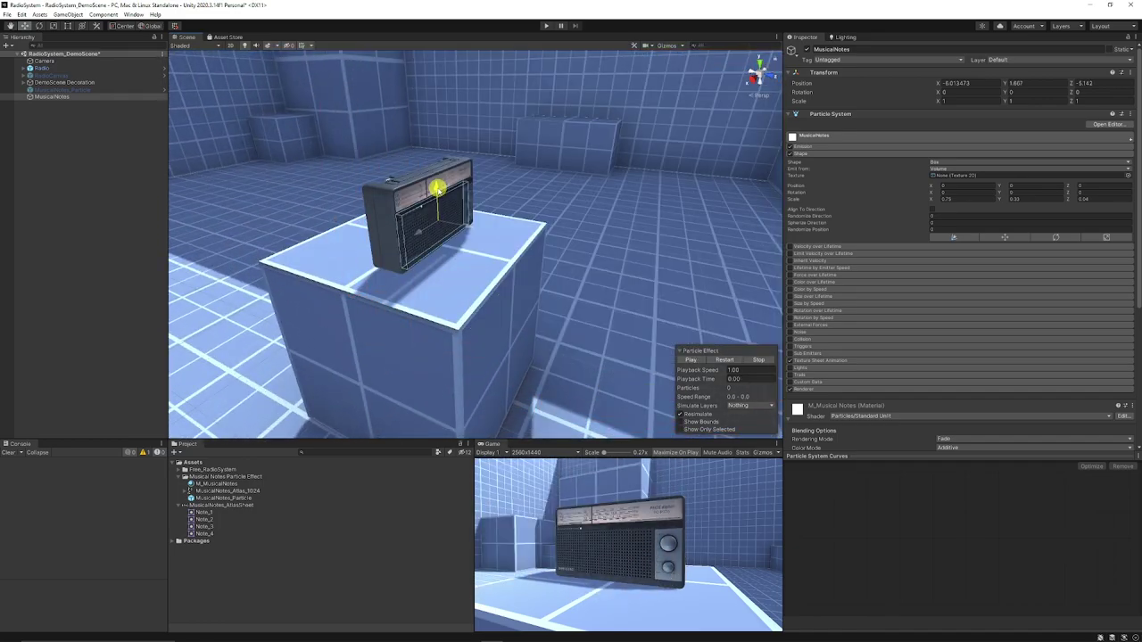
Set the MusicalNotes Start Size to 0.05 and check the note flow in front of the radio from several angles.
{"action": "left_click_drag", "start_coordinate": [438, 188], "coordinate": [716, 203], "text": "alt"}
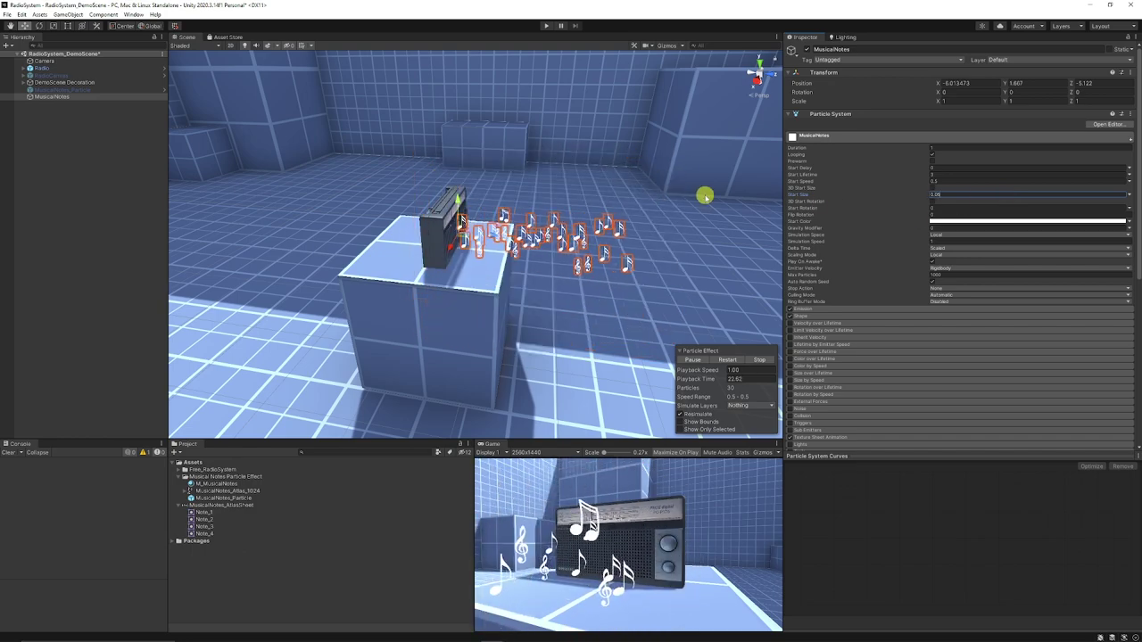
{"action": "left_click_drag", "start_coordinate": [705, 195], "coordinate": [541, 191], "text": "alt"}
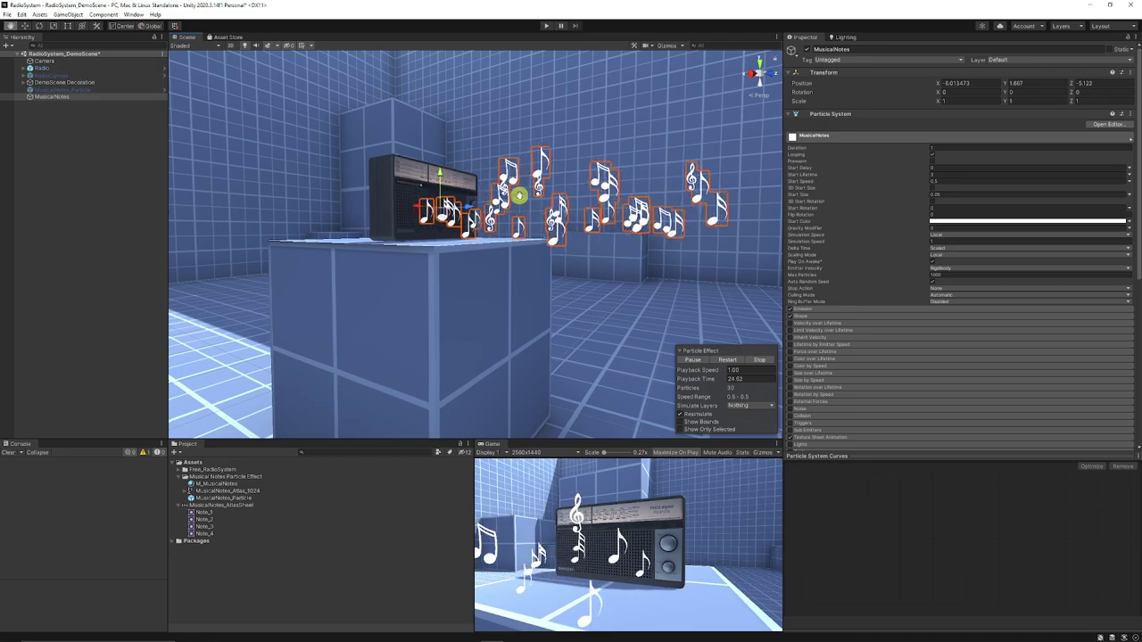
{"action": "middle_click_drag", "start_coordinate": [519, 195], "coordinate": [515, 232]}
{"action": "scroll", "coordinate": [571, 263], "scroll_direction": "up", "scroll_amount": 5}
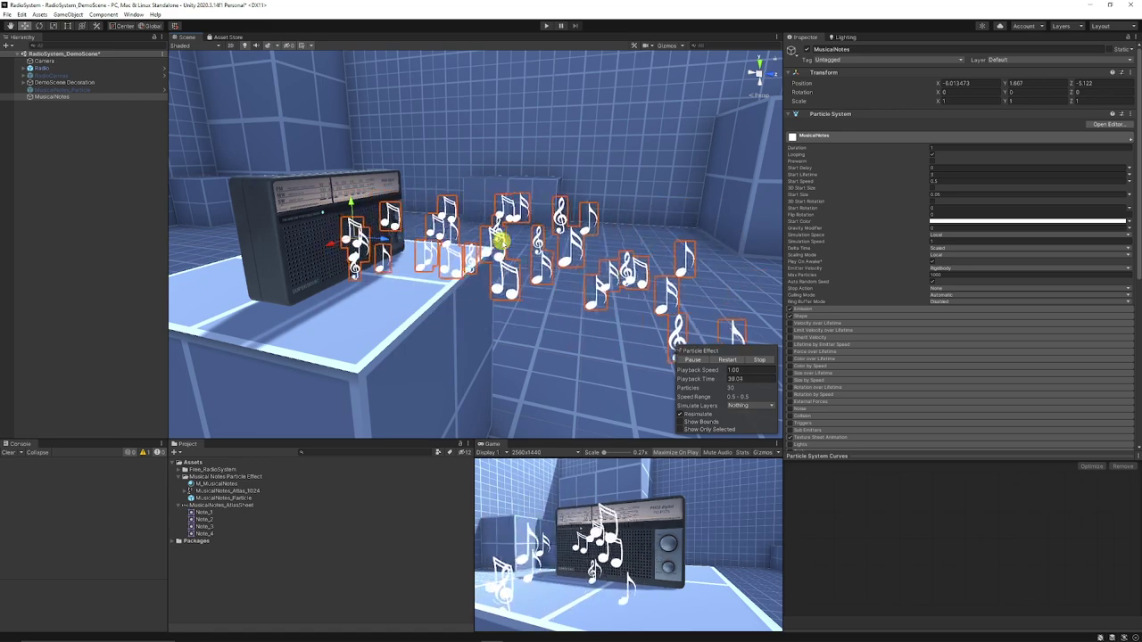
Enable Color over Lifetime with a white gradient whose alpha is 0 at both ends and opaque between two inner alpha keys.
{"action": "left_click", "coordinate": [865, 142]}
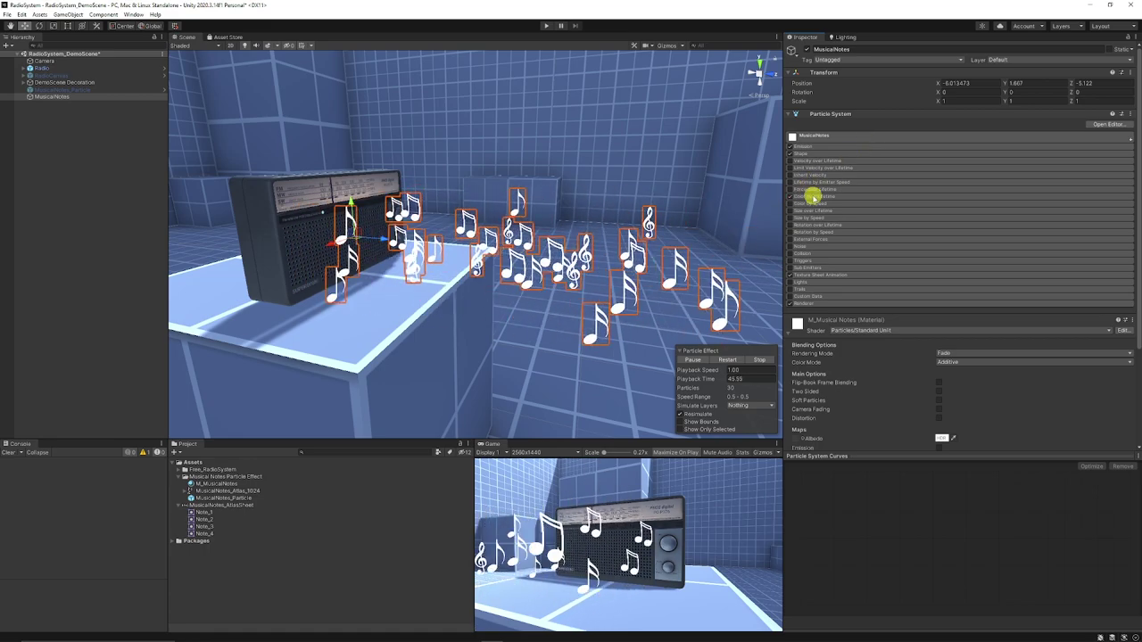
{"action": "left_click", "coordinate": [812, 196]}
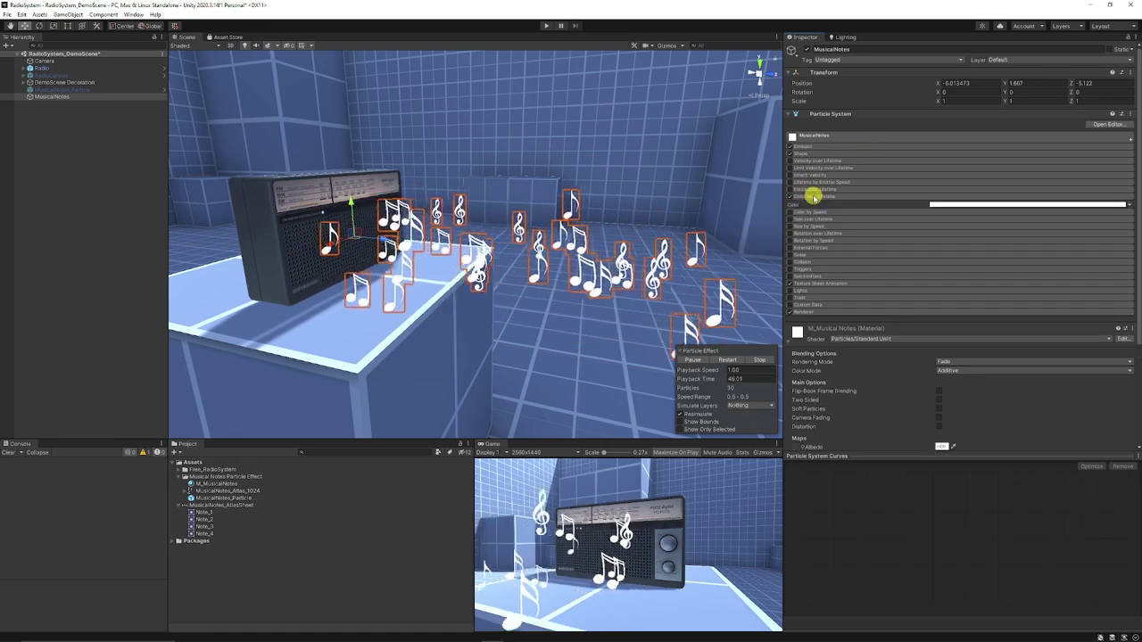
{"action": "left_click", "coordinate": [954, 207]}
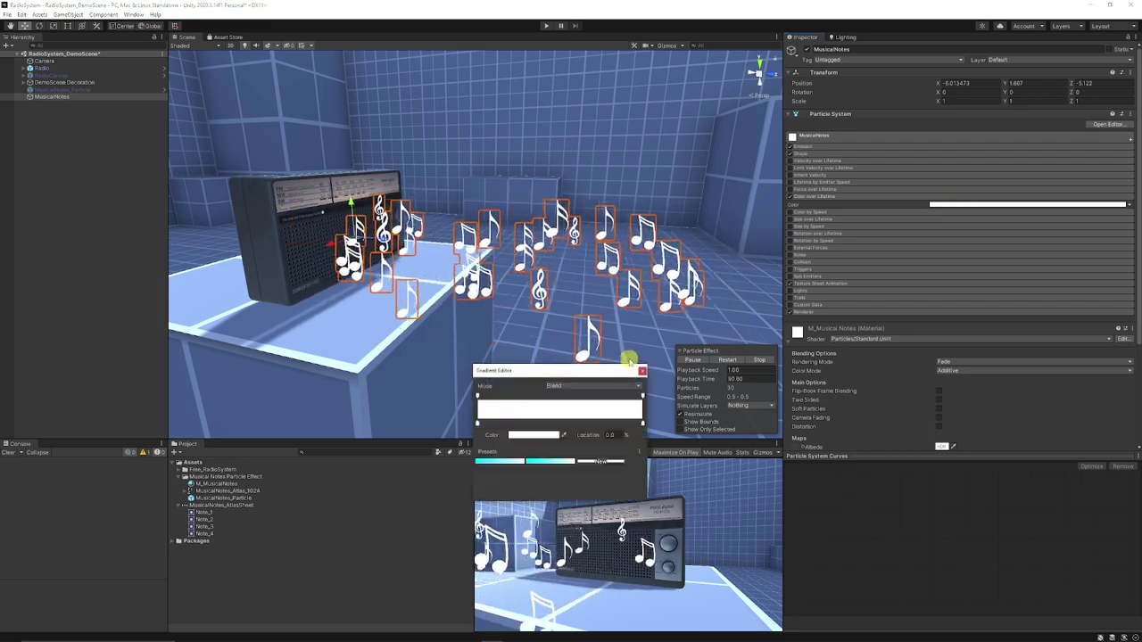
{"action": "left_click_drag", "start_coordinate": [581, 370], "coordinate": [509, 204]}
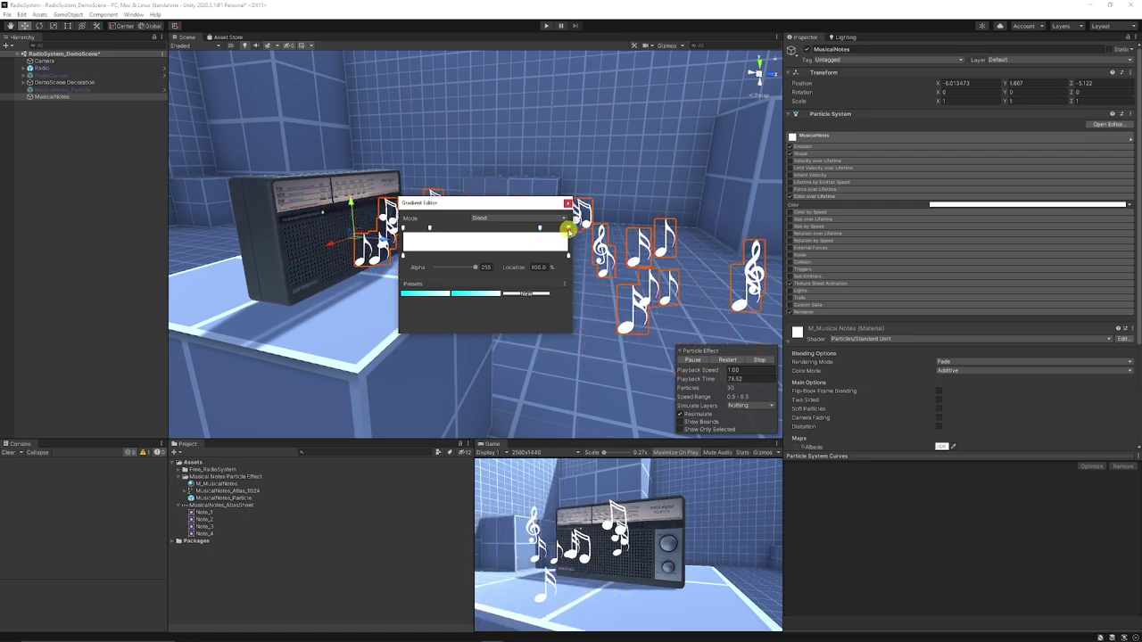
{"action": "left_click_drag", "start_coordinate": [480, 268], "coordinate": [417, 275]}
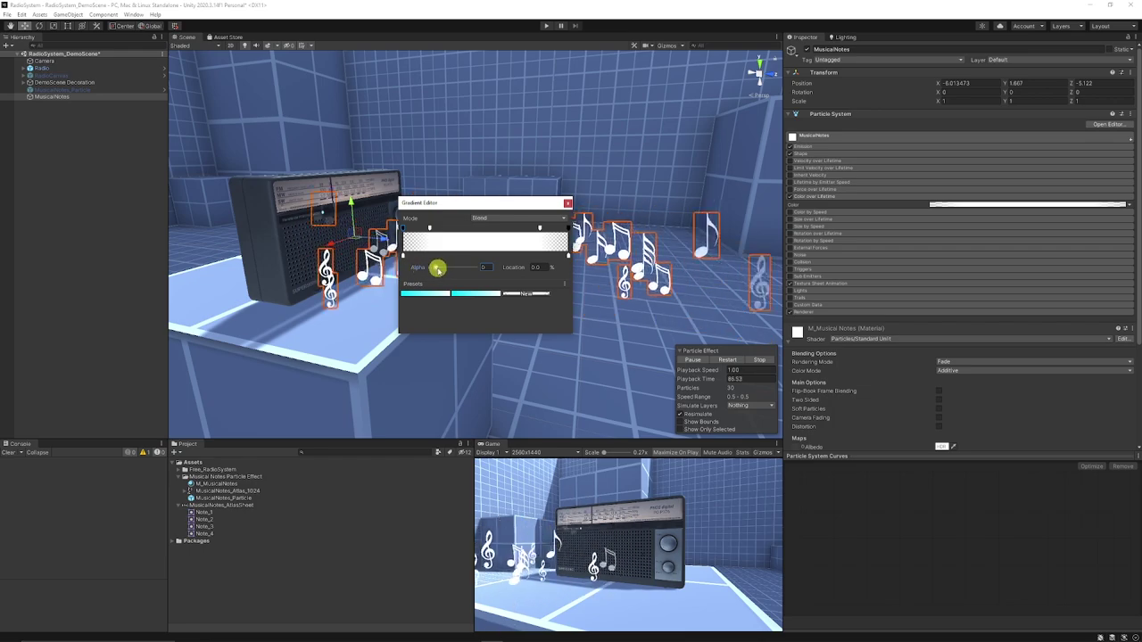
{"action": "left_click", "coordinate": [567, 203]}
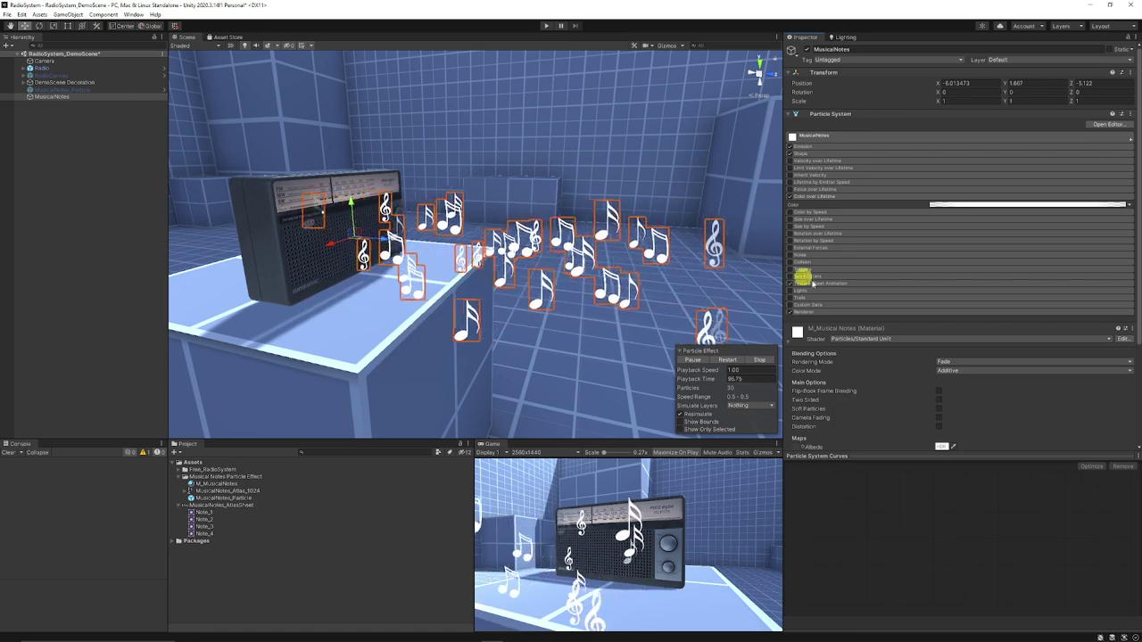
Set Cycles to 0.01 in the Texture Sheet Animation module.
{"action": "left_click", "coordinate": [830, 285]}
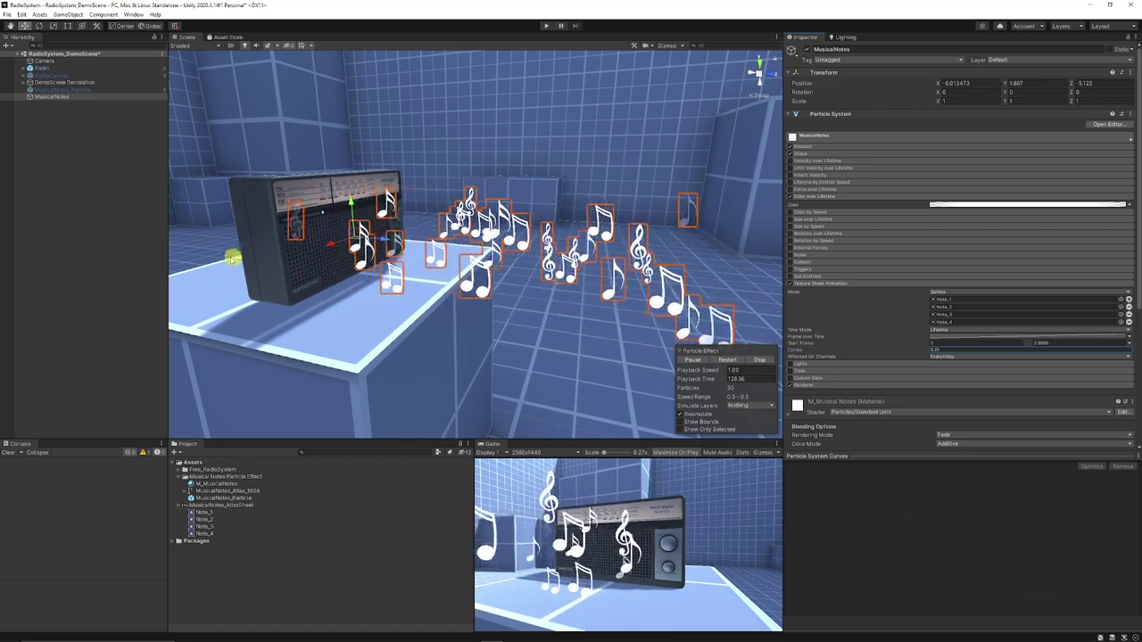
{"action": "left_click", "coordinate": [808, 283]}
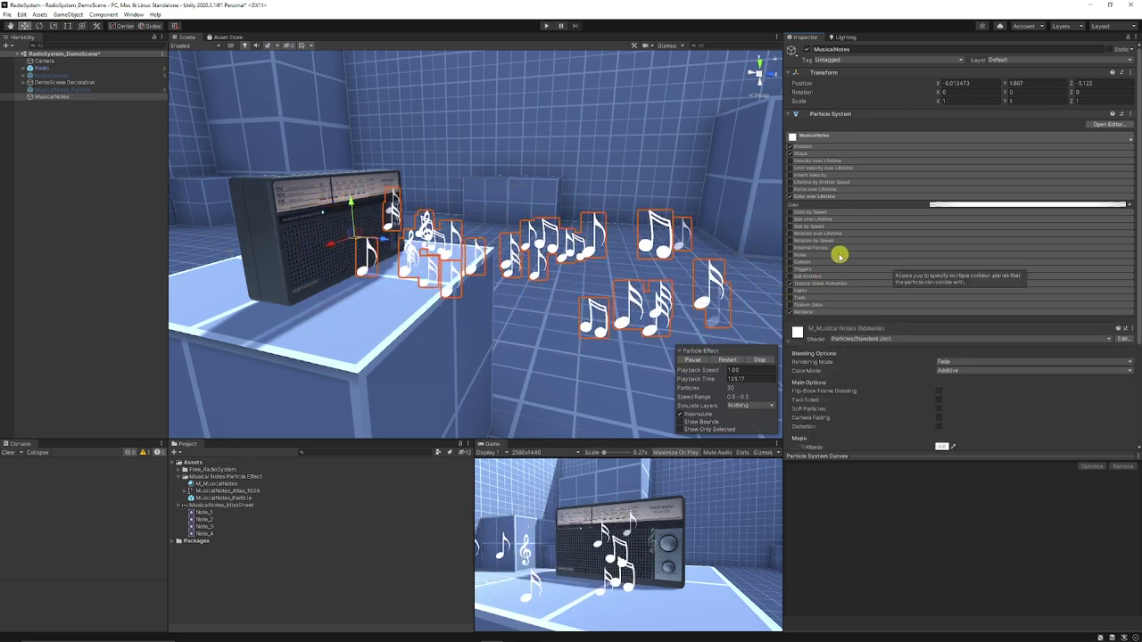
Enable Rotation over Lifetime with an Angular Velocity of 10, and enable Size over Lifetime on MusicalNotes.
{"action": "left_click", "coordinate": [819, 233]}
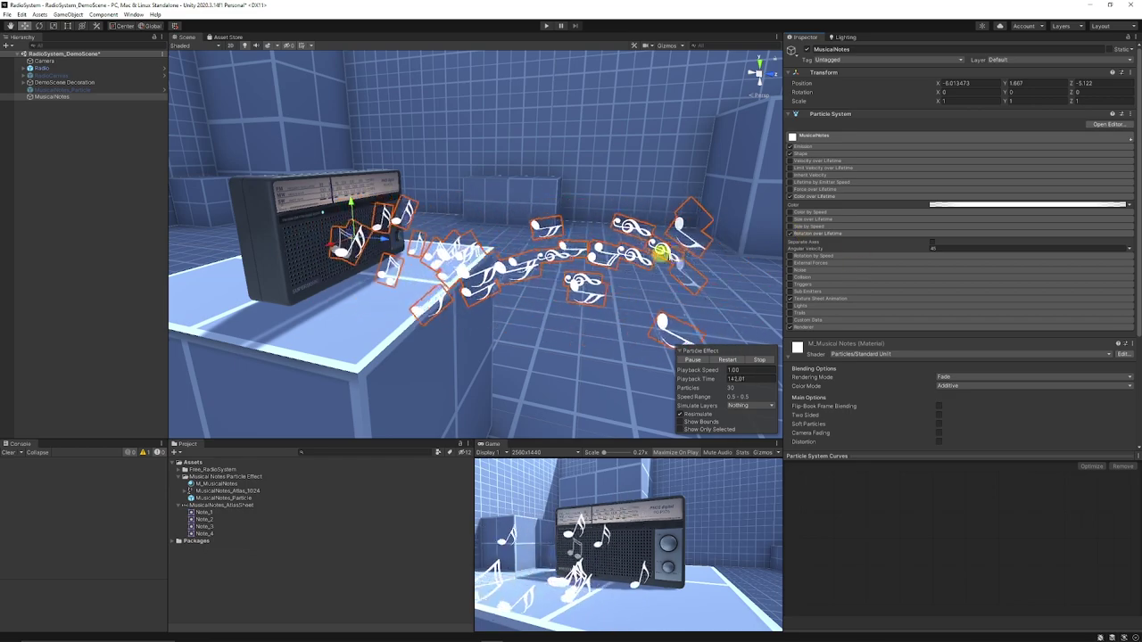
{"action": "left_click", "coordinate": [947, 248]}
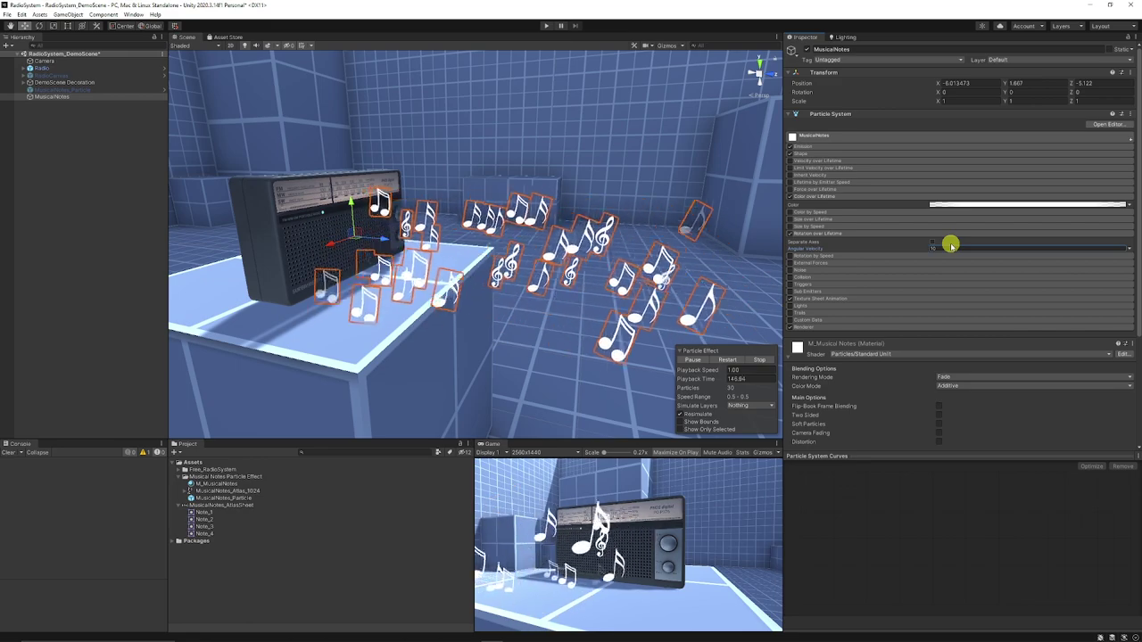
{"action": "left_click", "coordinate": [847, 234]}
{"action": "left_click", "coordinate": [790, 219]}
{"action": "left_click", "coordinate": [812, 219]}
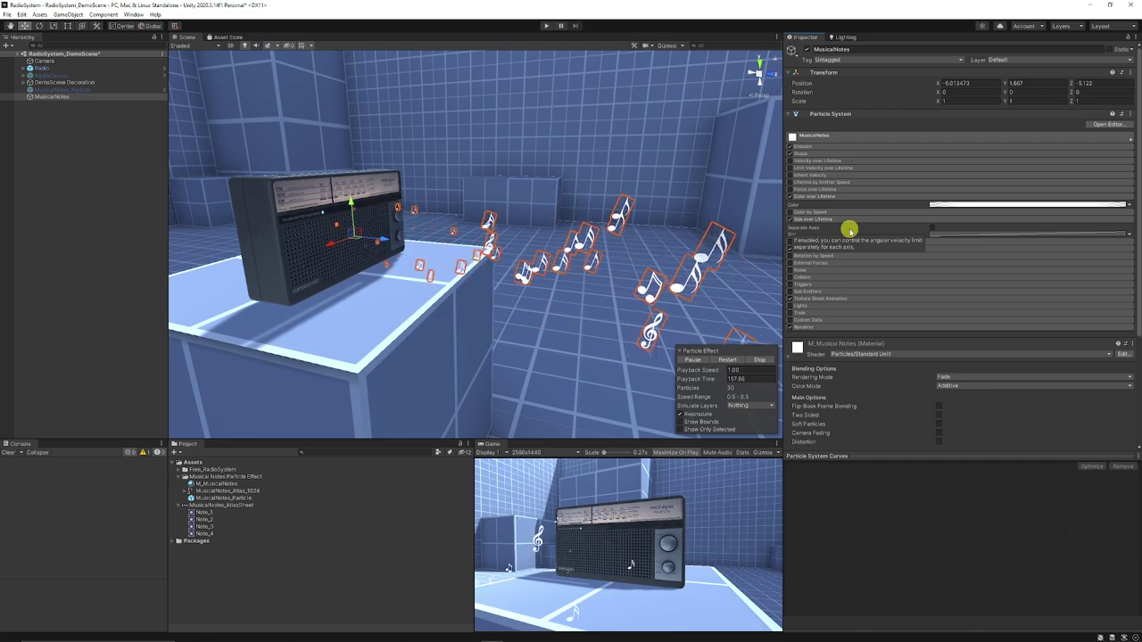
{"action": "scroll", "coordinate": [579, 234], "scroll_direction": "down", "scroll_amount": 3}
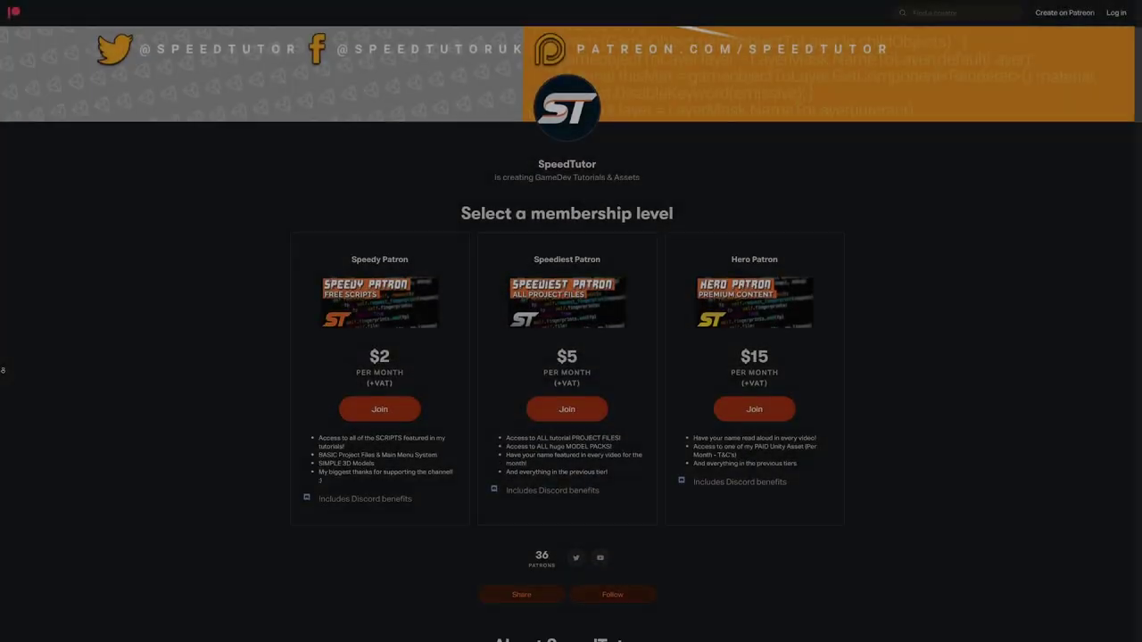
{"action": "scroll", "coordinate": [3, 371], "scroll_direction": "down", "scroll_amount": 3}
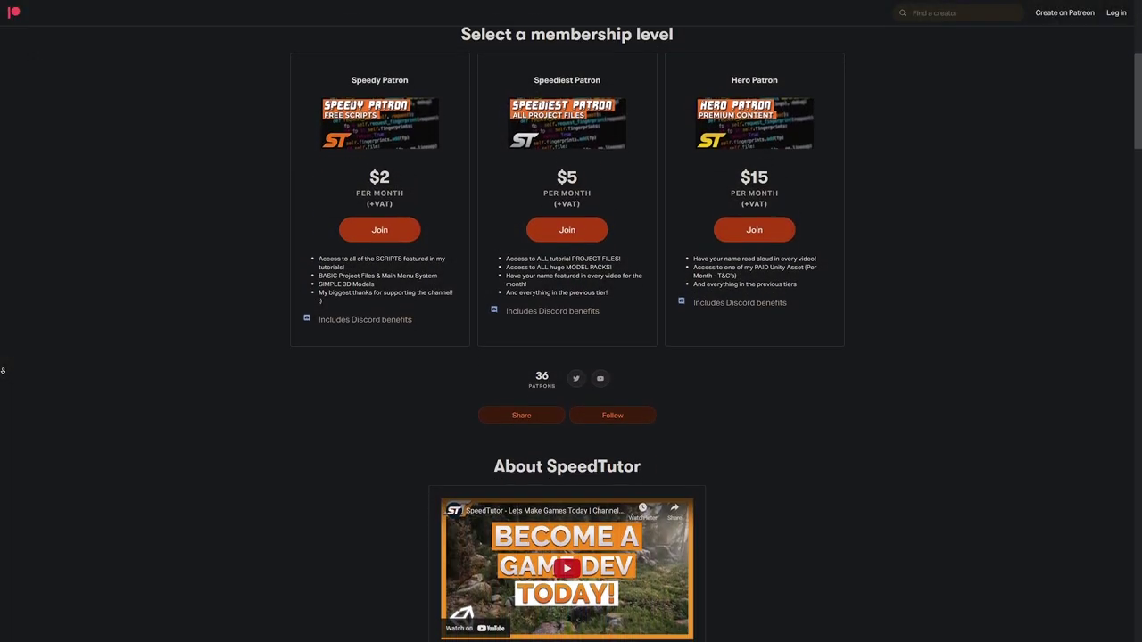
{"action": "scroll", "coordinate": [3, 370], "scroll_direction": "down", "scroll_amount": 5}
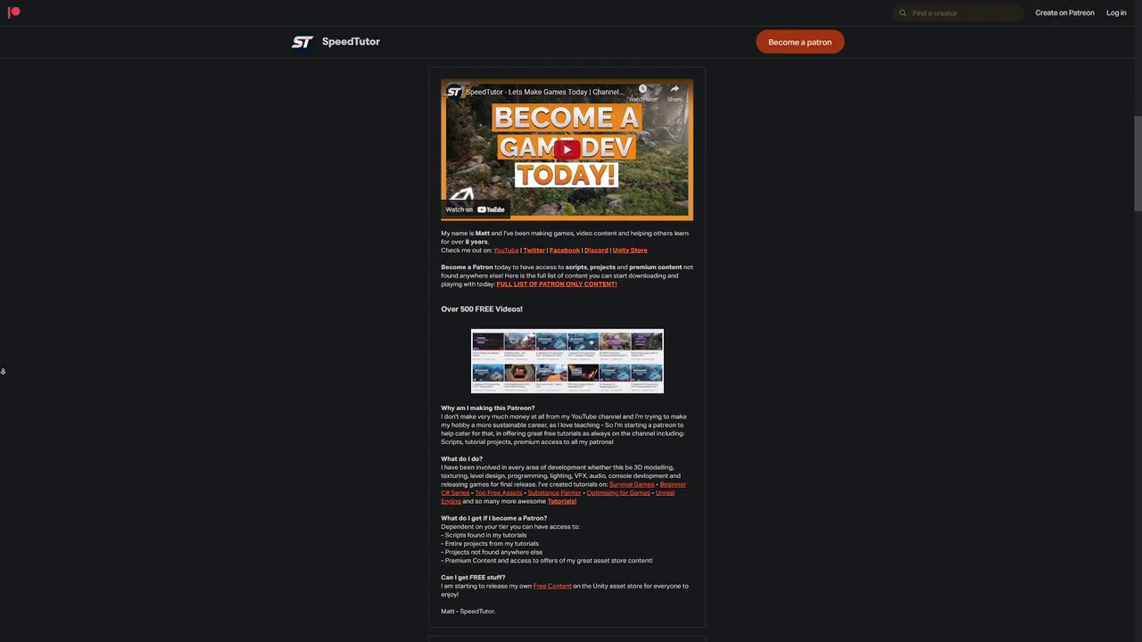
{"action": "scroll", "coordinate": [3, 370], "scroll_direction": "down", "scroll_amount": 5}
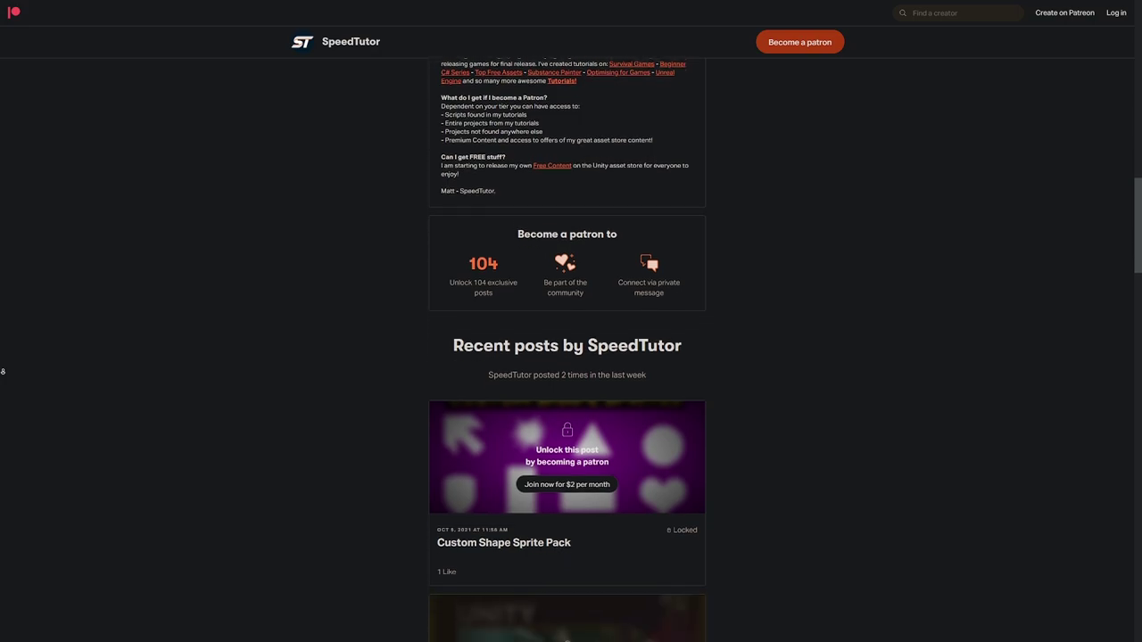
{"action": "scroll", "coordinate": [3, 371], "scroll_direction": "down", "scroll_amount": 5}
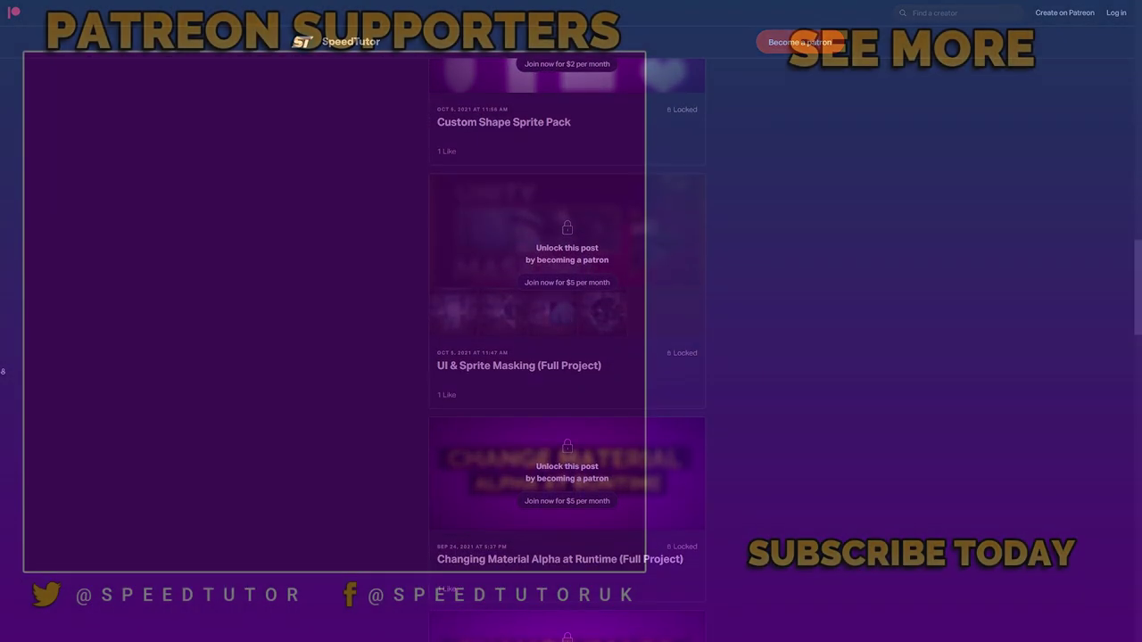